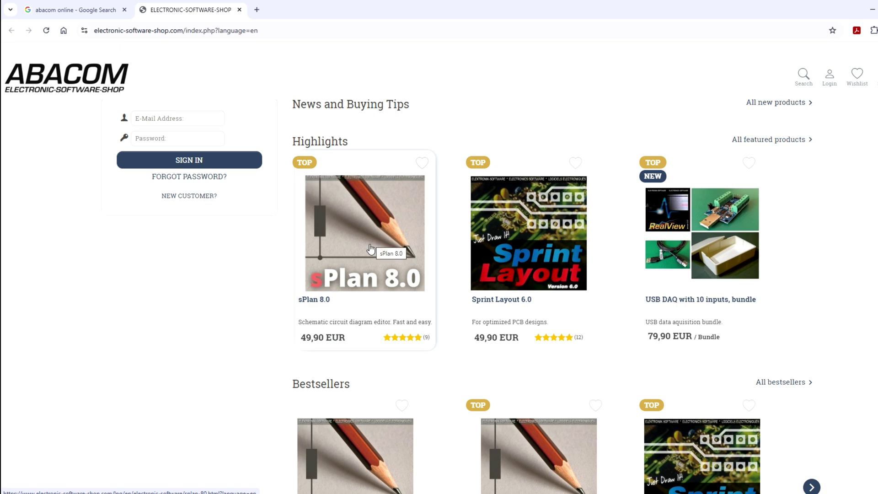
Open the sPlan 8.0 product page in the shop and look through its specification and sample schematic
left_click(351, 264)
scroll(266, 272, "down", 3)
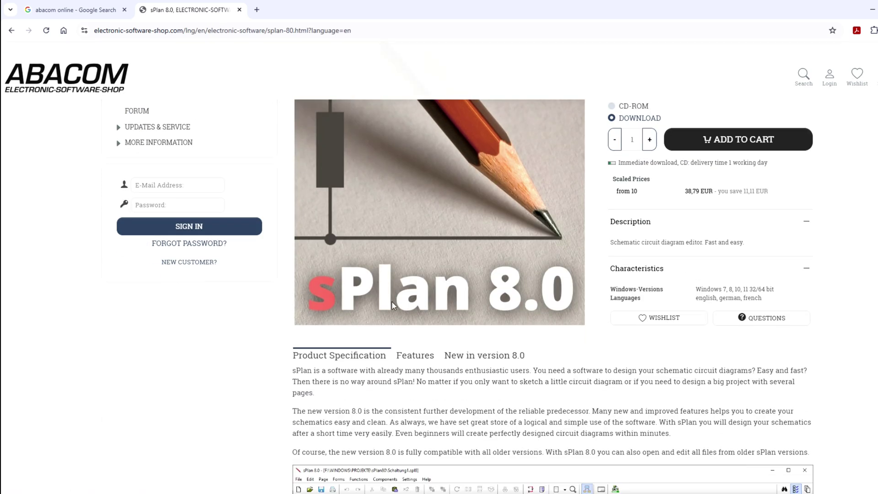
scroll(501, 331, "down", 8)
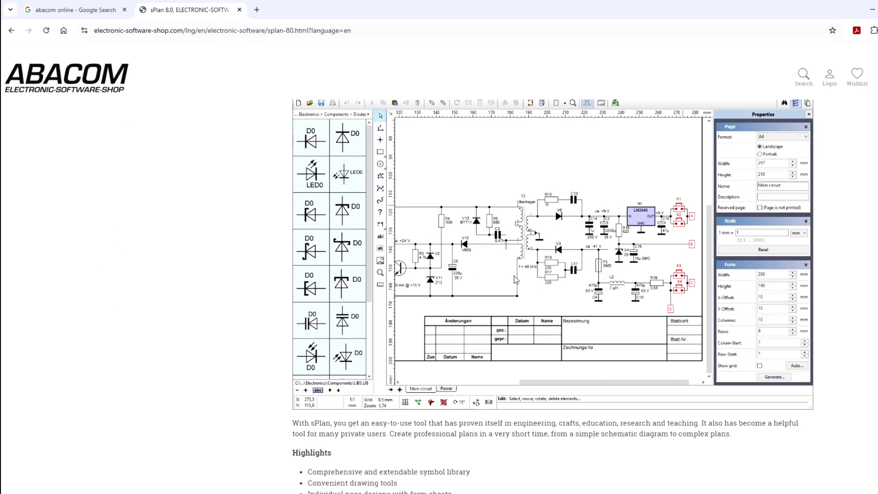
Switch to the water level controller schematic in sPlan 7.0 and select the M1 power module and U1 regulator to inspect them
left_click(683, 478)
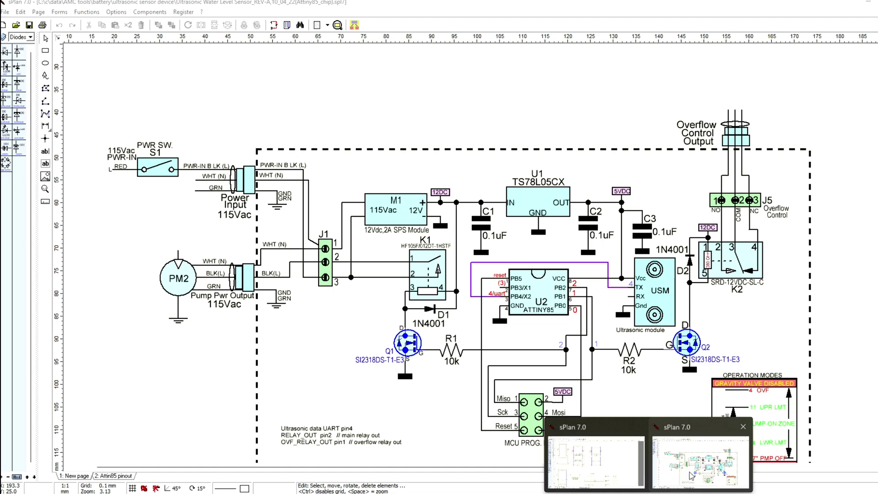
scroll(353, 282, "down", 1)
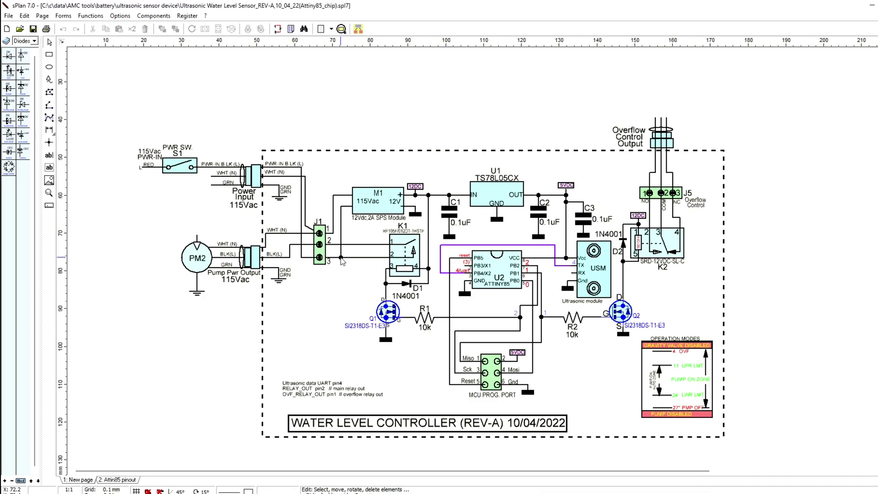
scroll(347, 244, "up", 1)
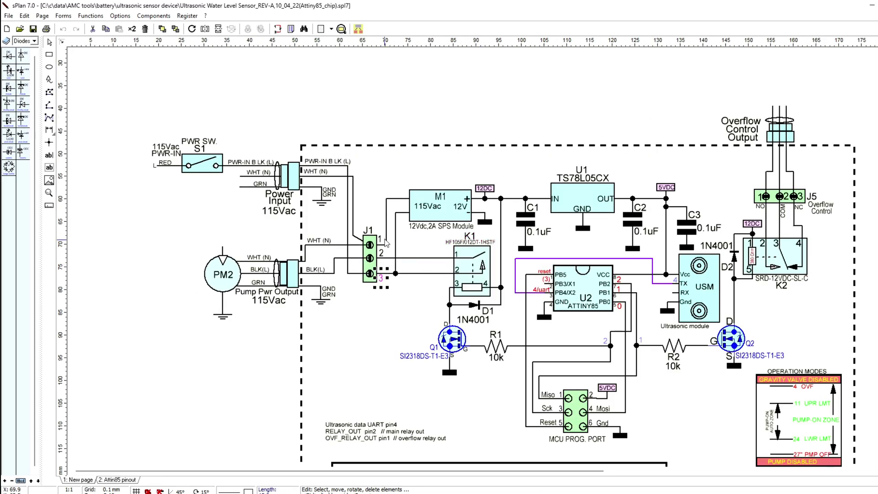
left_click(430, 204)
left_click(553, 195)
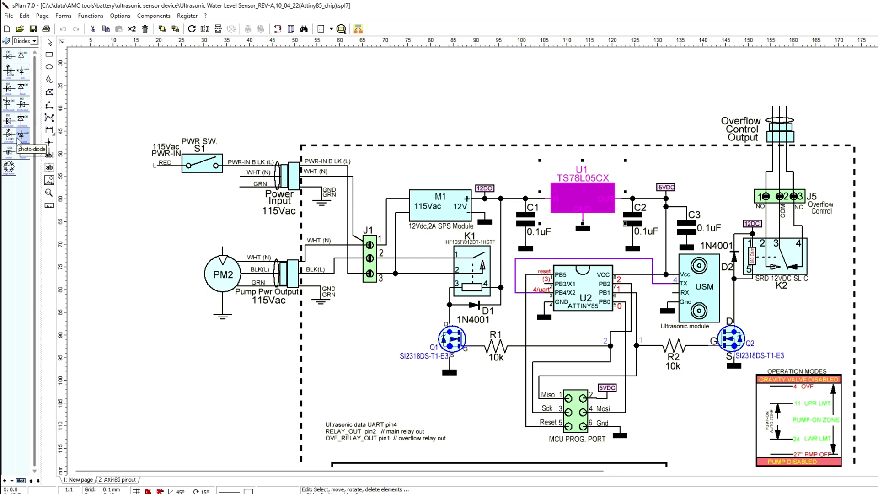
Place an LED symbol from the Diodes library above power switch S1 and measure from its cathode lead across the empty area
left_click_drag(10, 136, 274, 108)
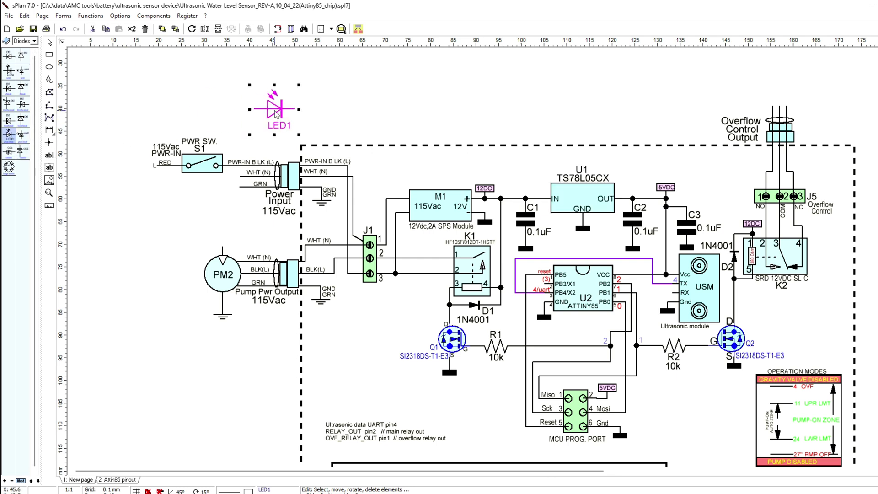
left_click(336, 108)
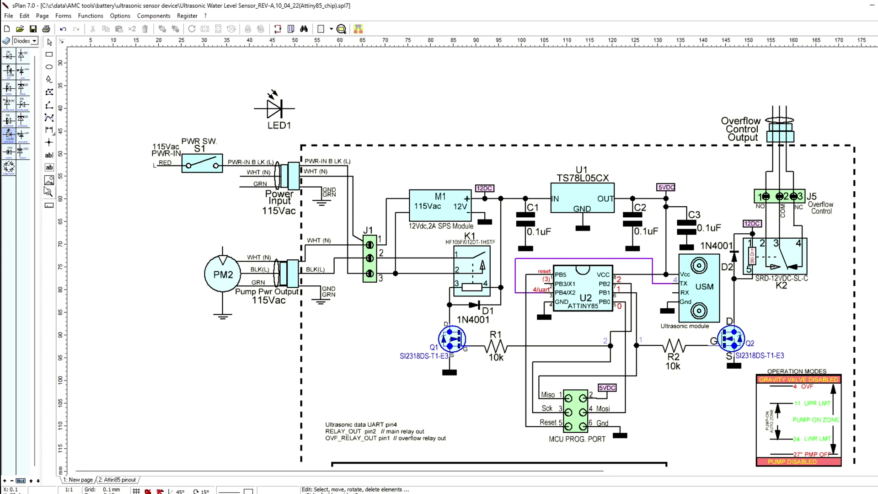
left_click(49, 206)
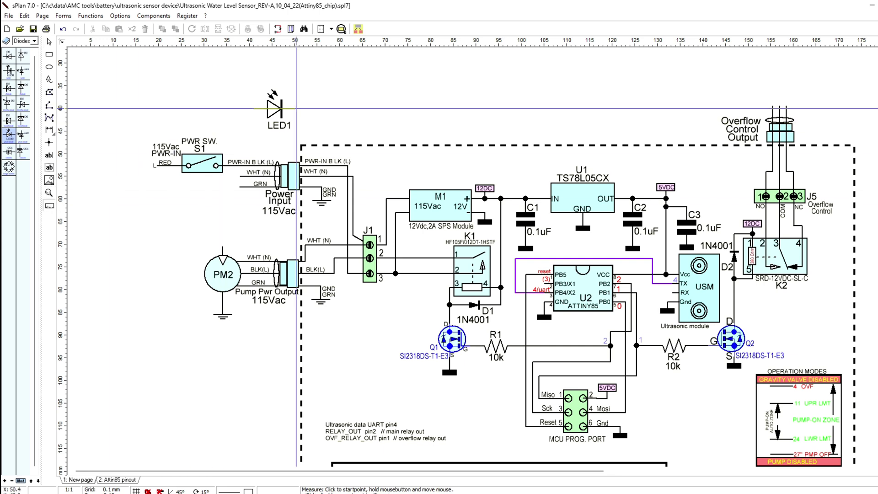
left_click_drag(295, 108, 573, 78)
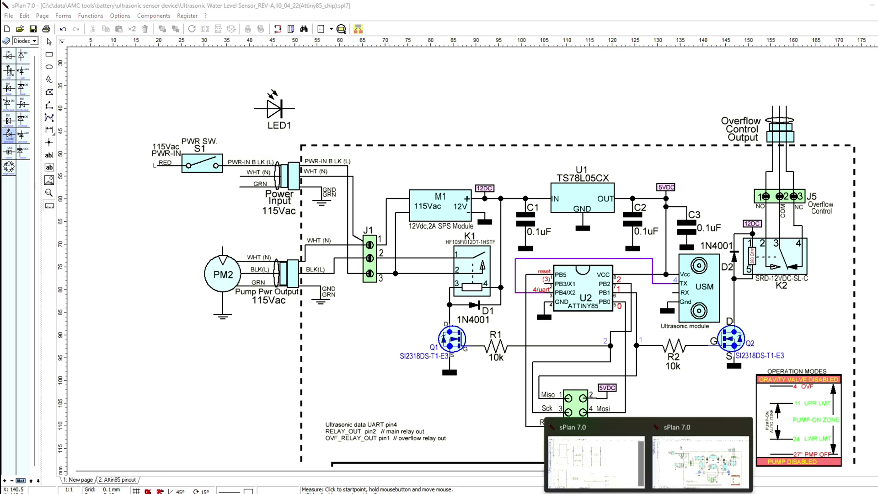
Switch to the rig dimensions_clean.spl7 drawing and examine the dimensioned frame layouts and the heavy type profiles
left_click(600, 470)
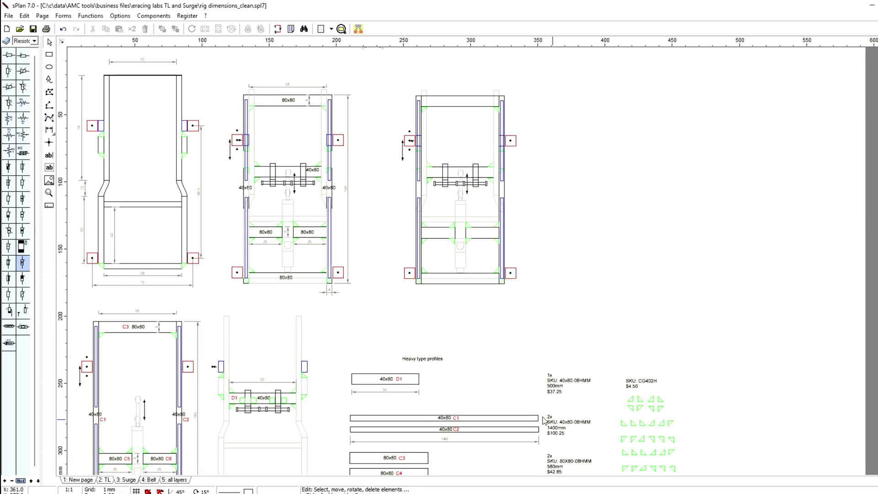
scroll(185, 334, "up", 2)
scroll(223, 261, "up", 1)
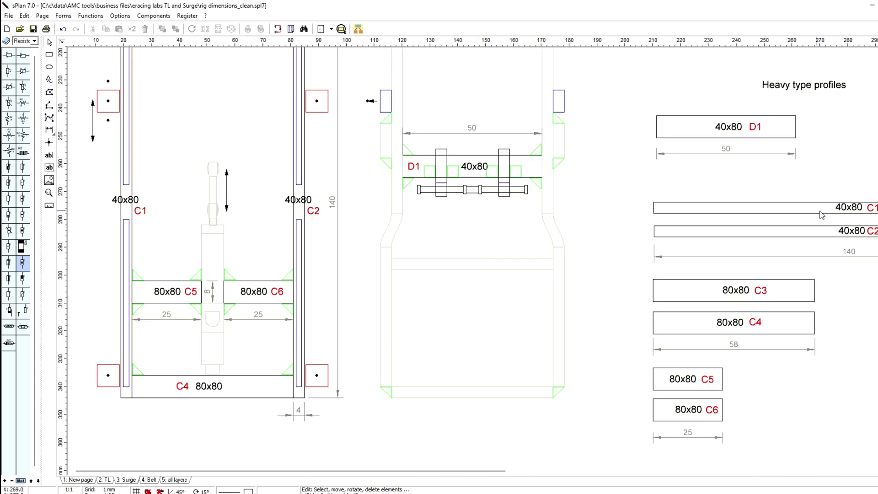
scroll(468, 257, "up", 10)
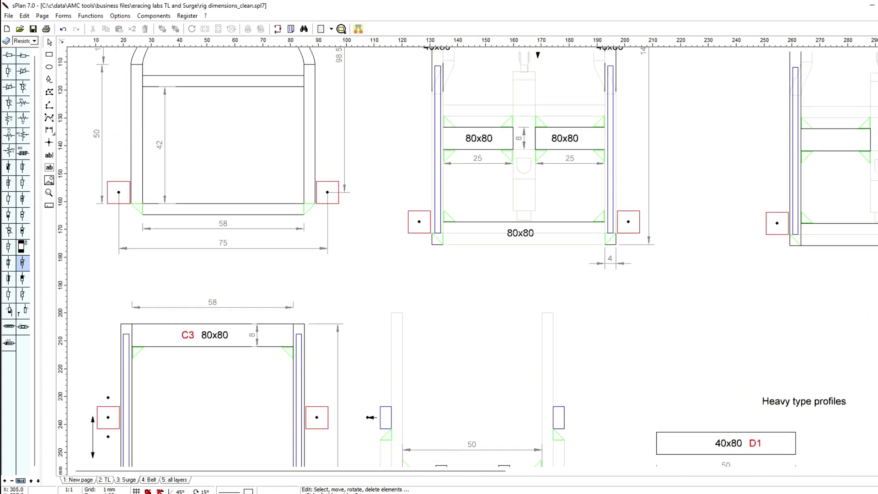
scroll(468, 257, "down", 10)
scroll(468, 257, "up", 3)
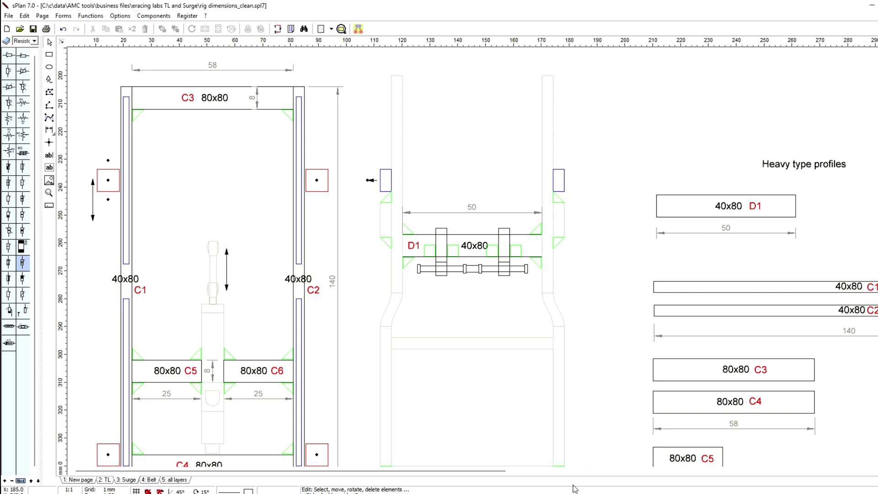
Open the TL page and examine the frame built from the 40x120 and 40x160 profiles
left_click(105, 480)
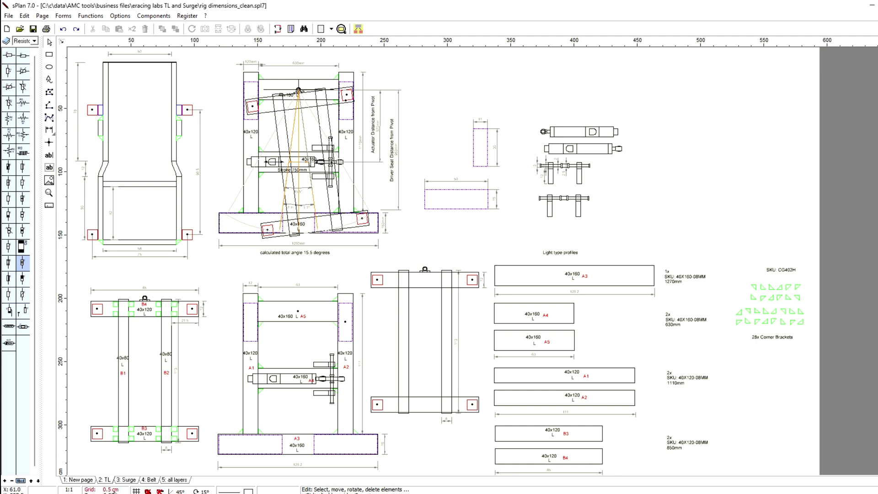
scroll(261, 372, "up", 7)
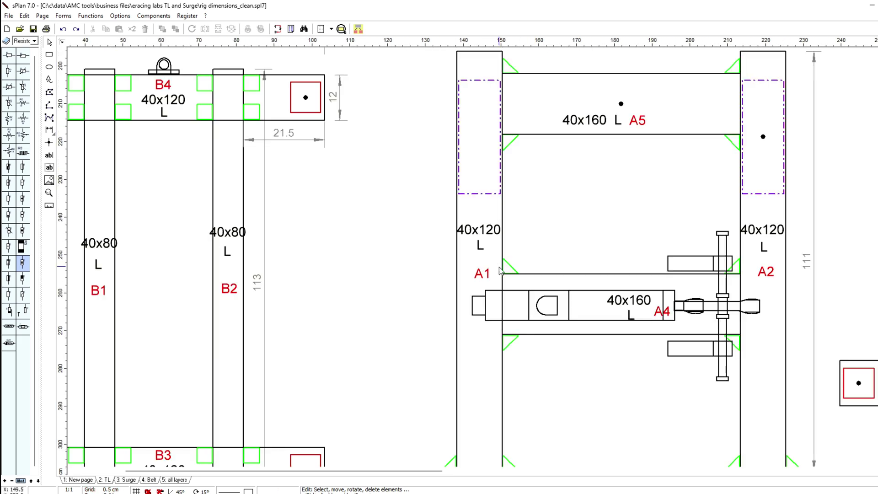
scroll(495, 263, "up", 2)
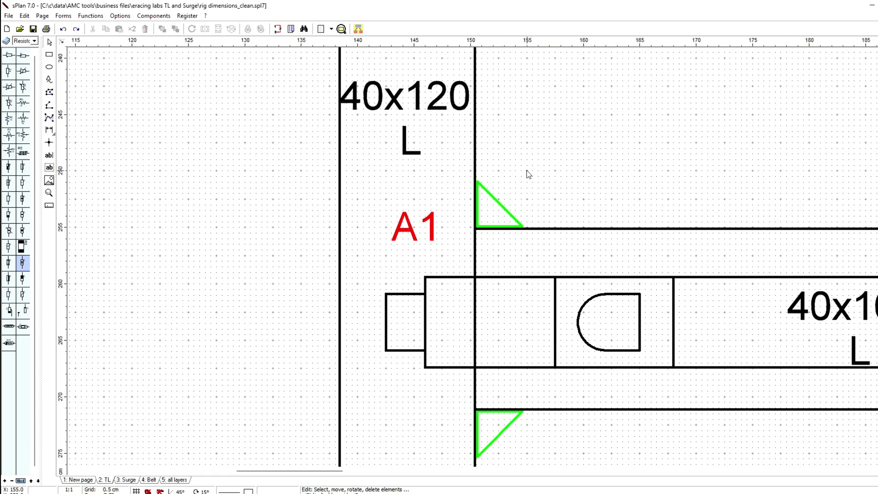
scroll(494, 259, "down", 5)
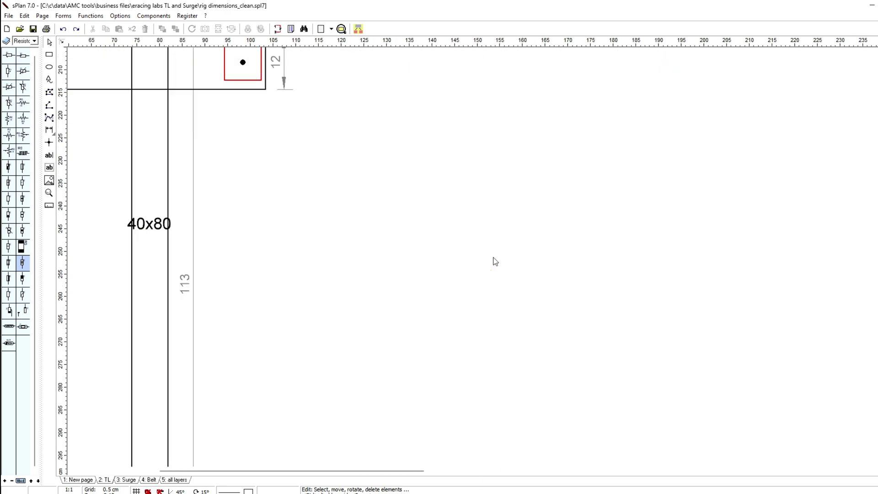
scroll(493, 265, "down", 1)
scroll(503, 263, "up", 3)
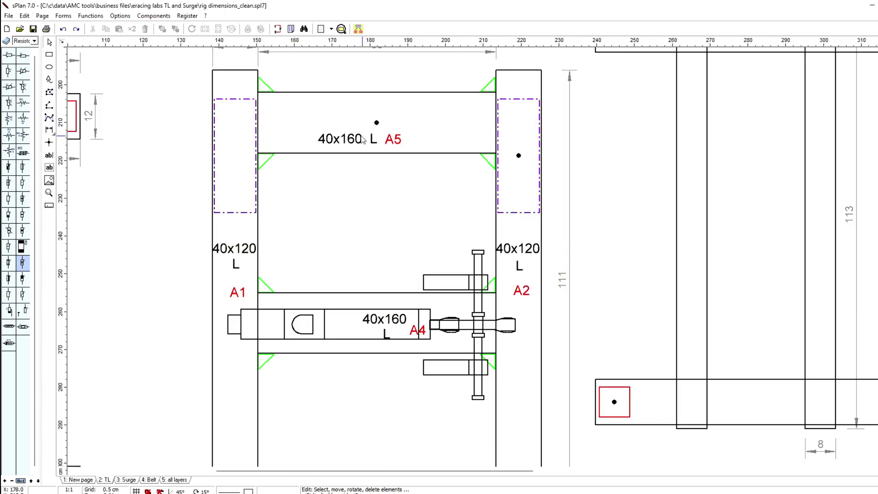
scroll(494, 261, "down", 1)
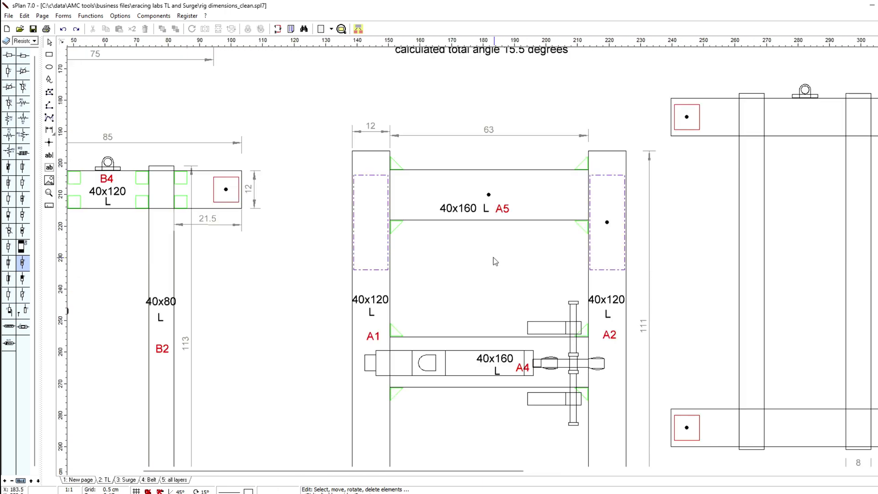
Select the outlines of profiles A5, A1 and A4 one after another to show the frame's separate parts
left_click(482, 169)
left_click(376, 151)
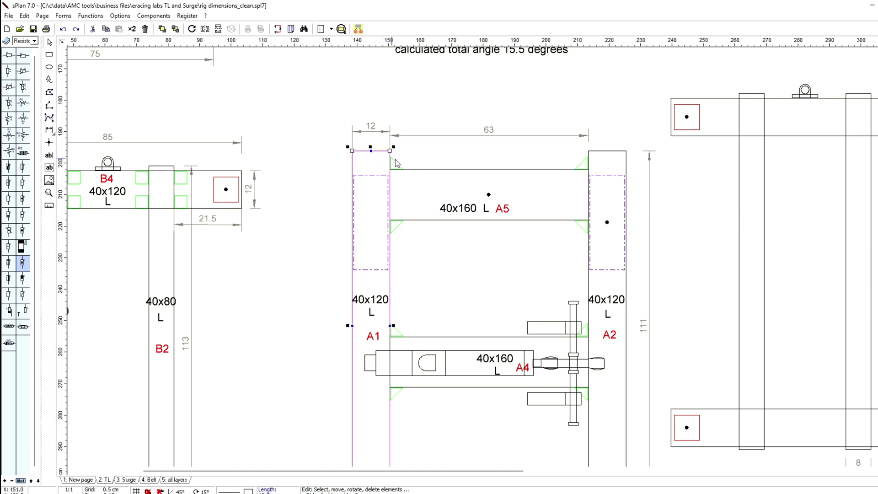
left_click(425, 220)
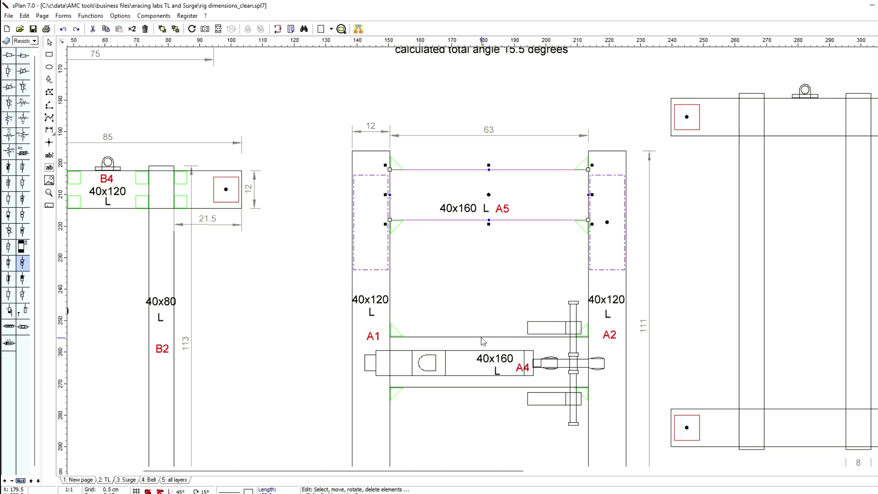
left_click(482, 337)
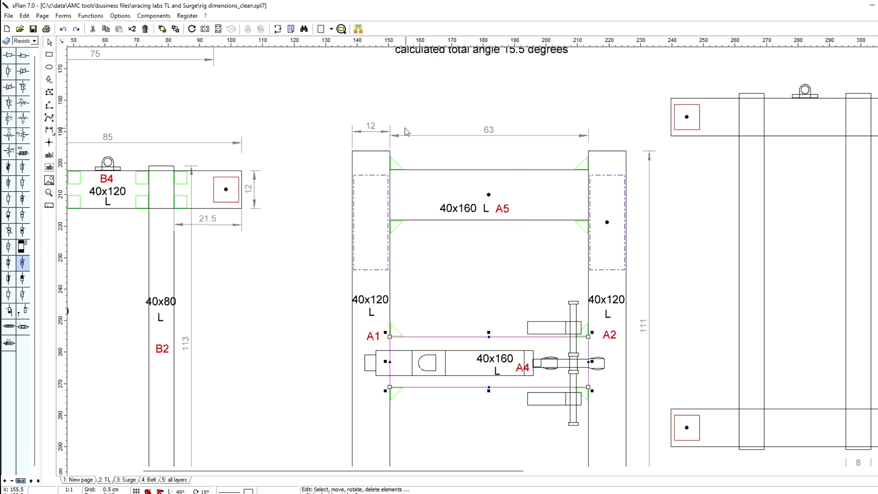
Add a vertical dimension about 22 cm long beside profile A1's dashed rectangle and move it into the empty space left of the frame
left_click(49, 130)
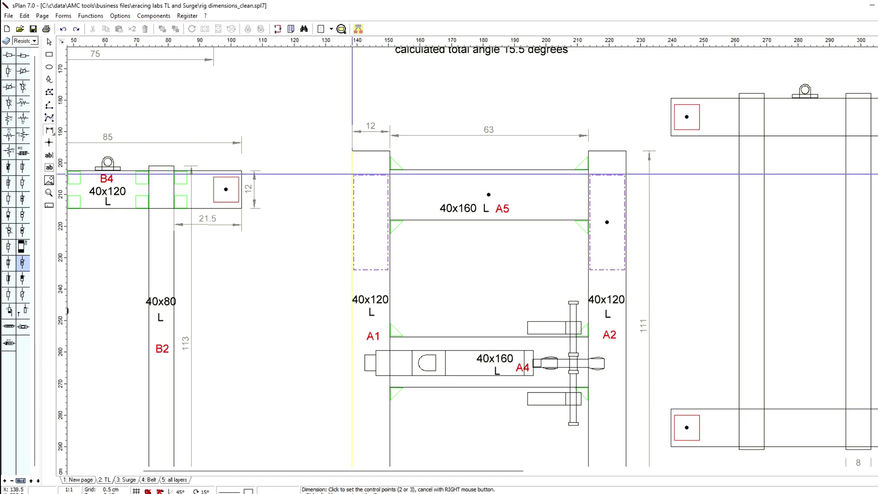
scroll(353, 177, "up", 5)
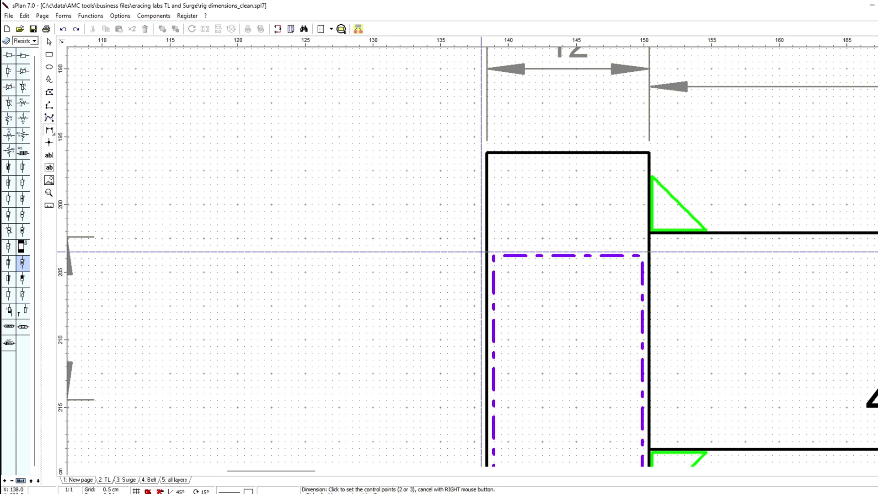
left_click(481, 251)
scroll(481, 412, "down", 2)
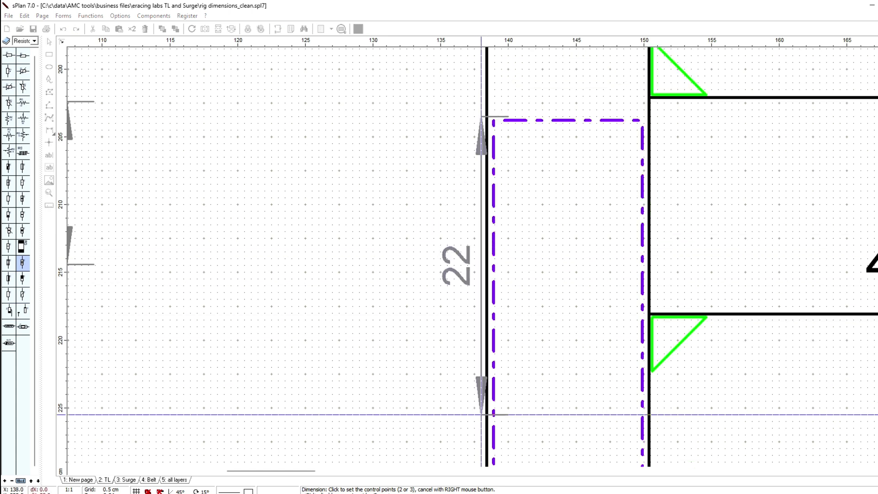
left_click(481, 414)
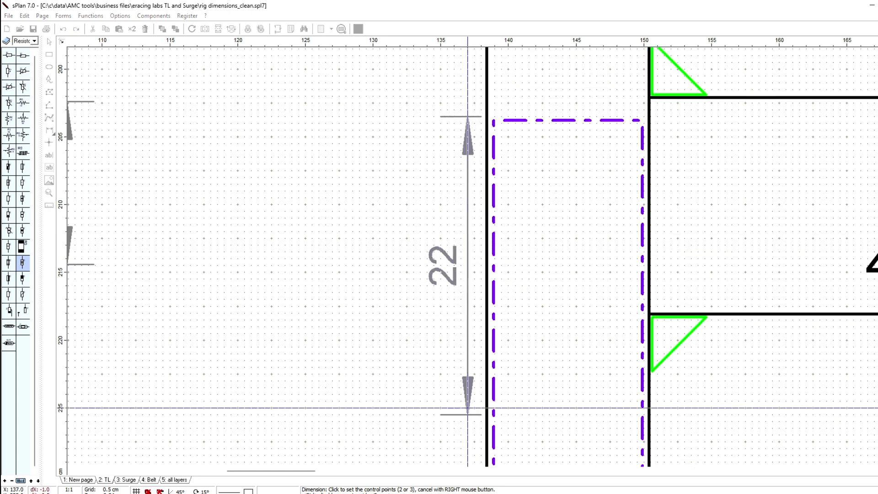
left_click(406, 411)
right_click(278, 313)
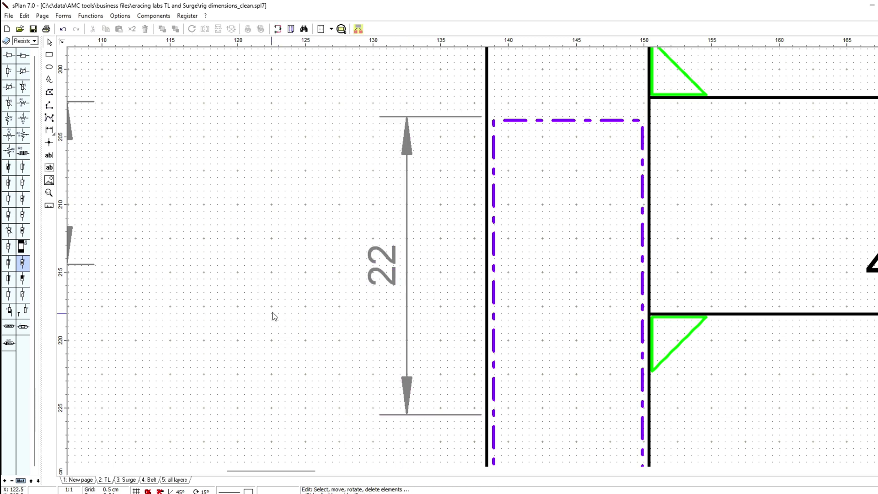
left_click_drag(406, 192, 217, 193)
scroll(496, 262, "down", 2)
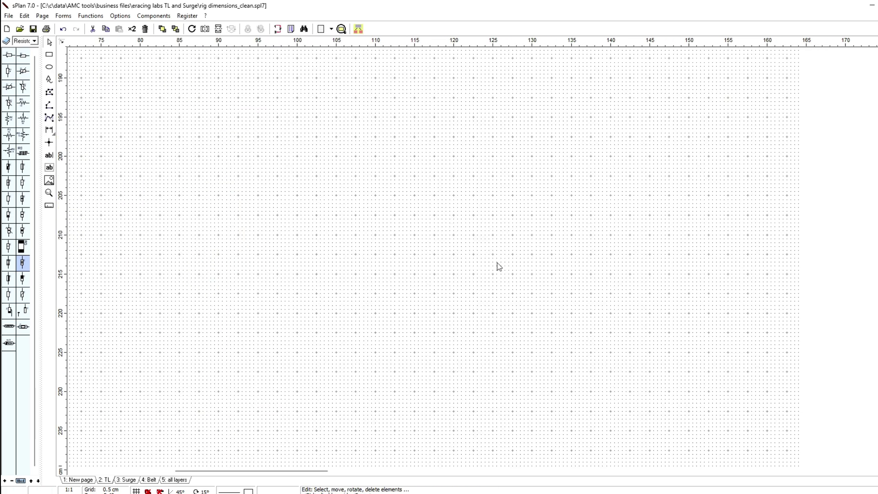
Draw a rectangle about 7.5 by 22 cm from the upper end of the moved dimension and dimension its width above it
left_click(49, 54)
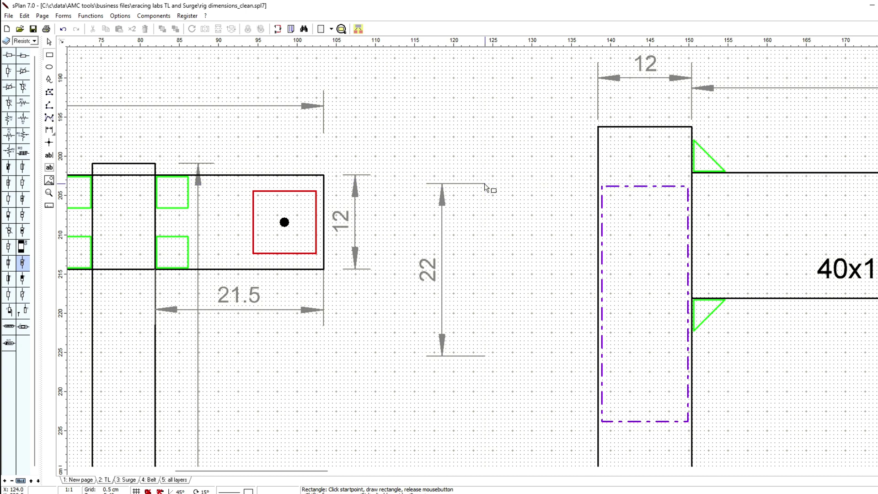
mouse_move(486, 184)
left_mouse_down()
mouse_move(552, 308)
mouse_move(544, 356)
left_mouse_up()
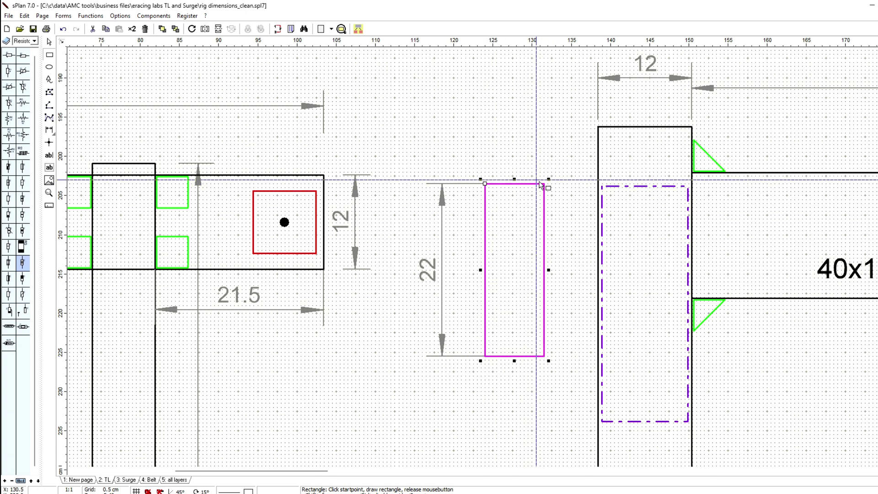
left_click(49, 130)
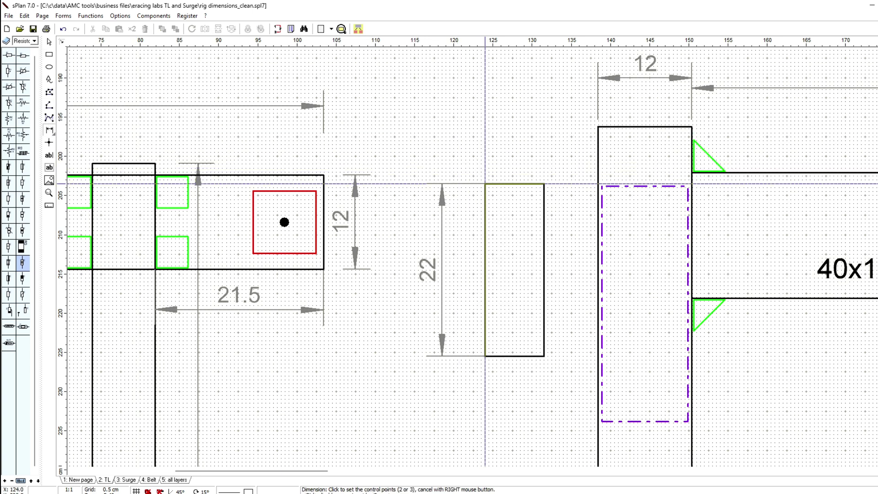
left_click(485, 184)
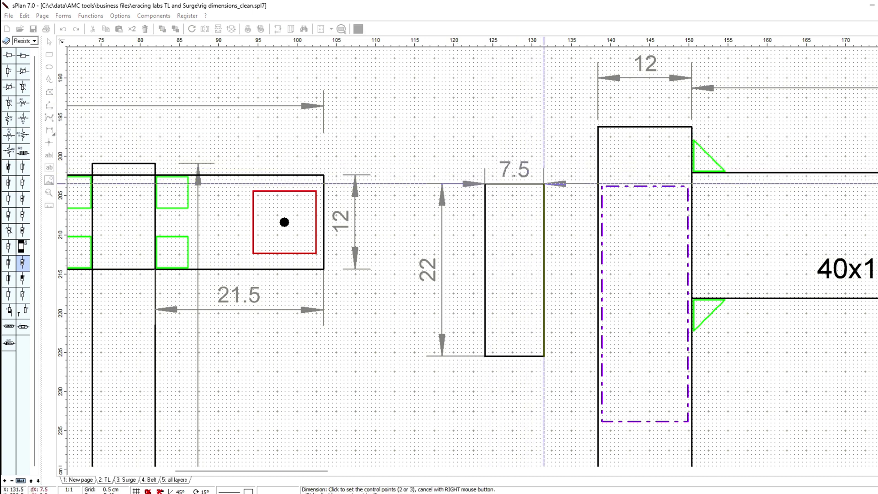
left_click(544, 184)
left_click(544, 156)
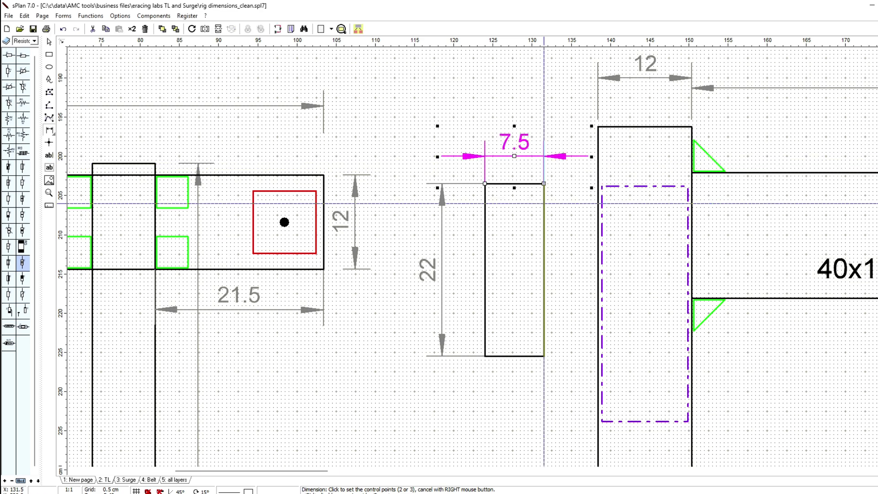
right_click(545, 204)
Widen the rectangle to 9.5 cm and stretch the width dimension above it to match
left_click(544, 219)
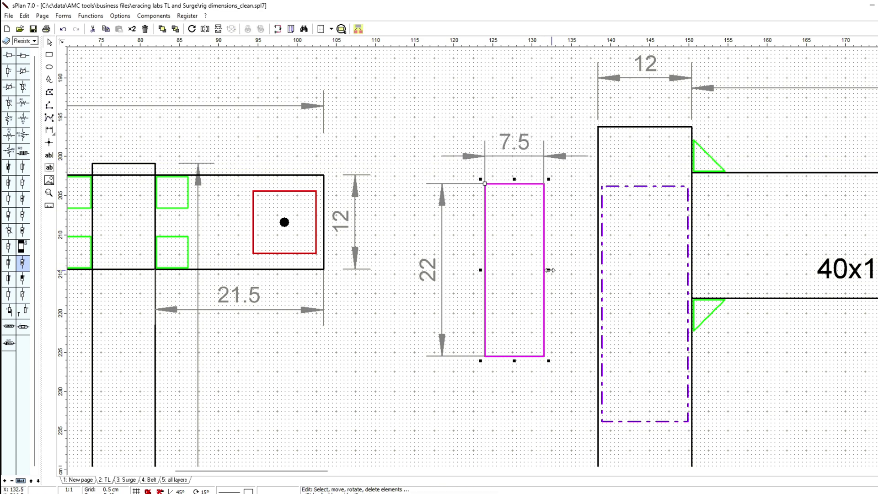
left_click_drag(547, 271, 555, 275)
left_click(543, 183)
left_click(544, 159)
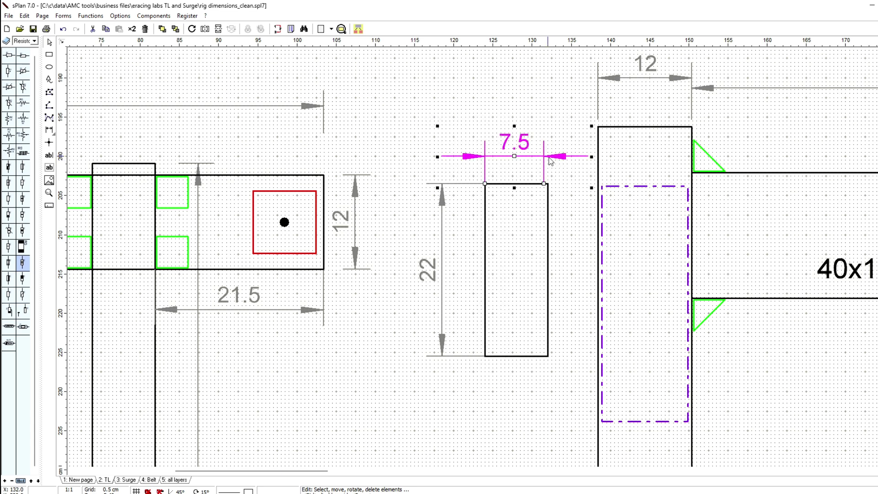
key("Delete")
left_click_drag(548, 183, 558, 183)
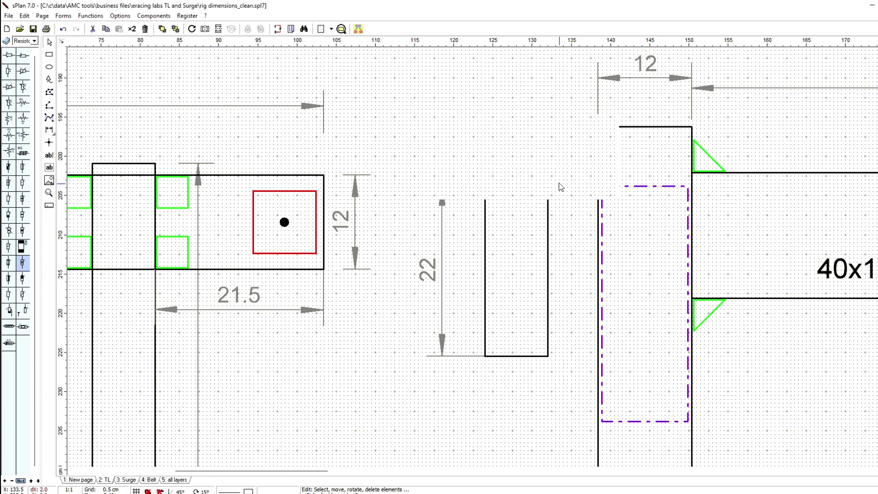
left_click(548, 265)
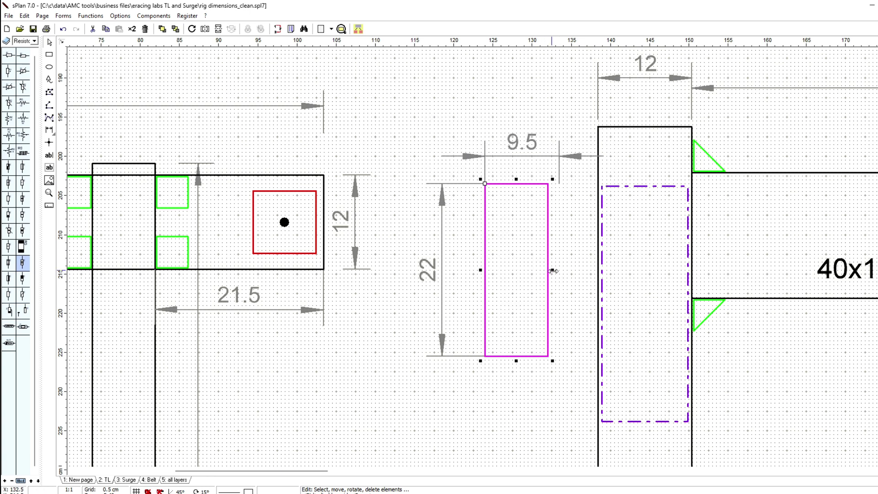
left_click_drag(548, 270, 564, 270)
Move the rectangle's width and height dimensions up and away from its outline
left_click(506, 177)
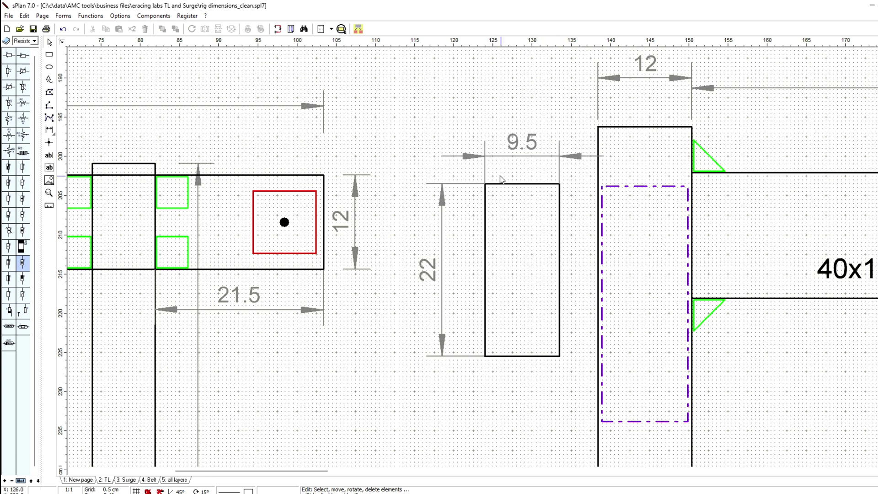
left_click(485, 157)
left_click_drag(484, 157, 427, 115)
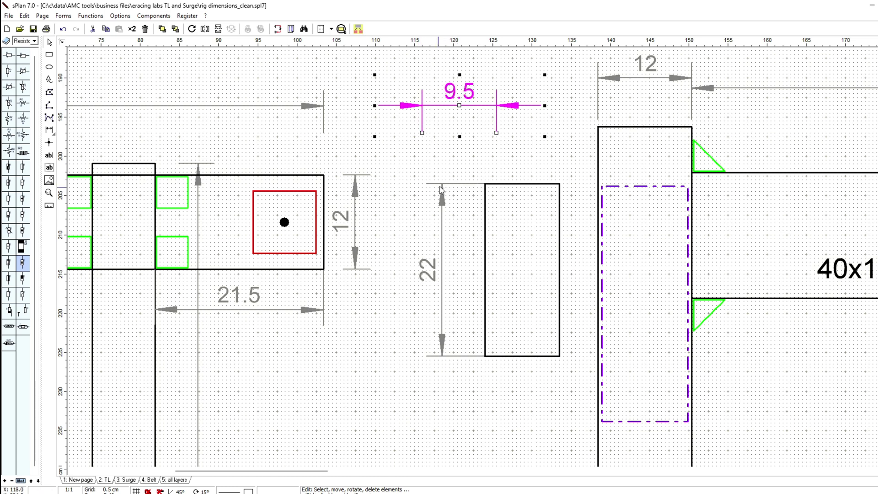
left_click_drag(442, 191, 394, 157)
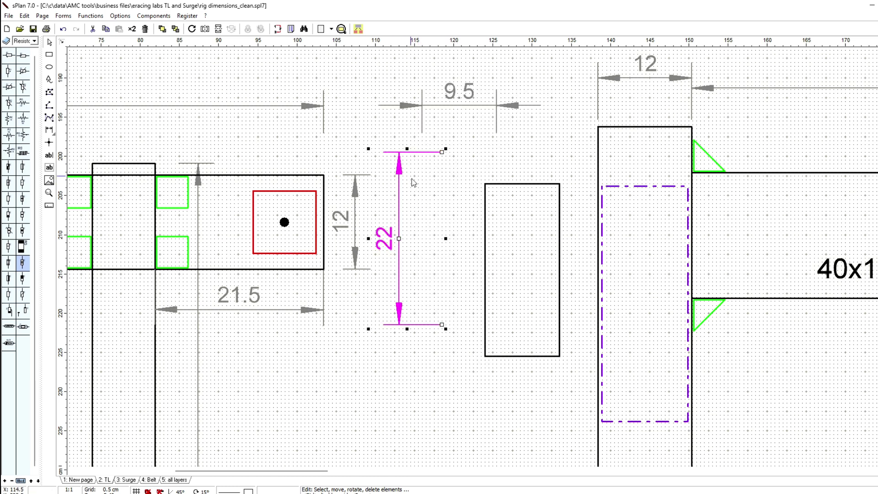
Delete the practice rectangle together with its width and height dimensions
left_click(513, 185)
scroll(524, 291, "down", 3)
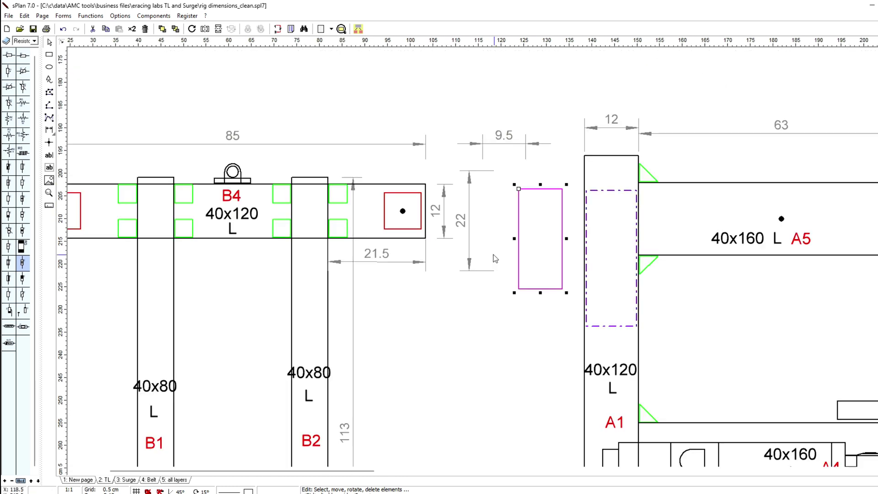
left_click_drag(471, 115, 553, 255)
key("Delete")
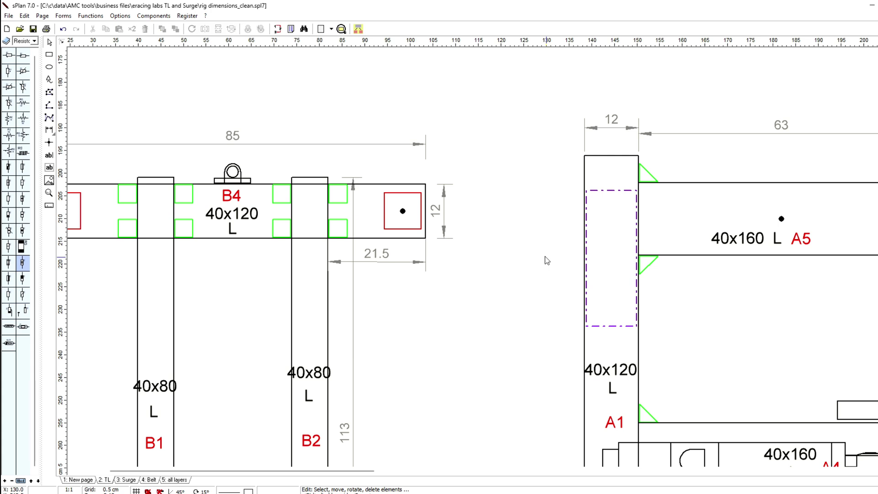
Examine the TL page's seat outline, angled frame assembly, profile parts list and the corner brackets on profile B4
scroll(198, 261, "down", 8)
scroll(175, 258, "down", 1)
scroll(139, 70, "up", 2)
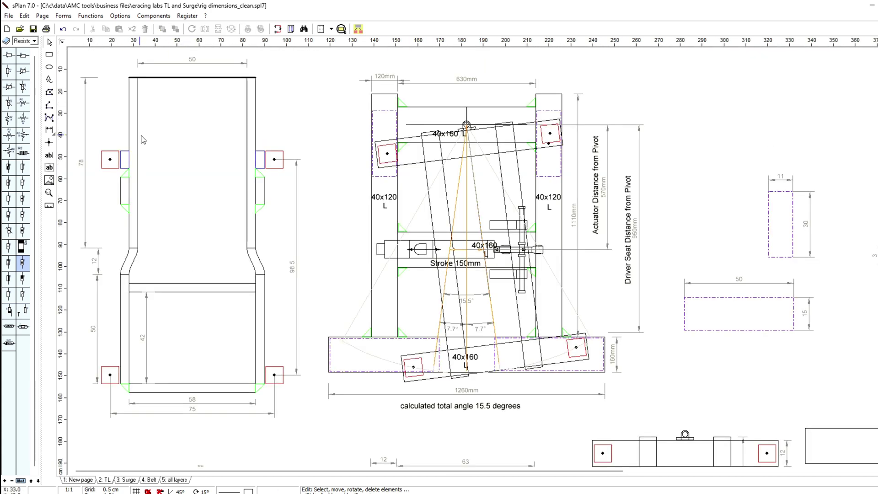
left_click(137, 98)
left_click(284, 225)
scroll(144, 134, "down", 3)
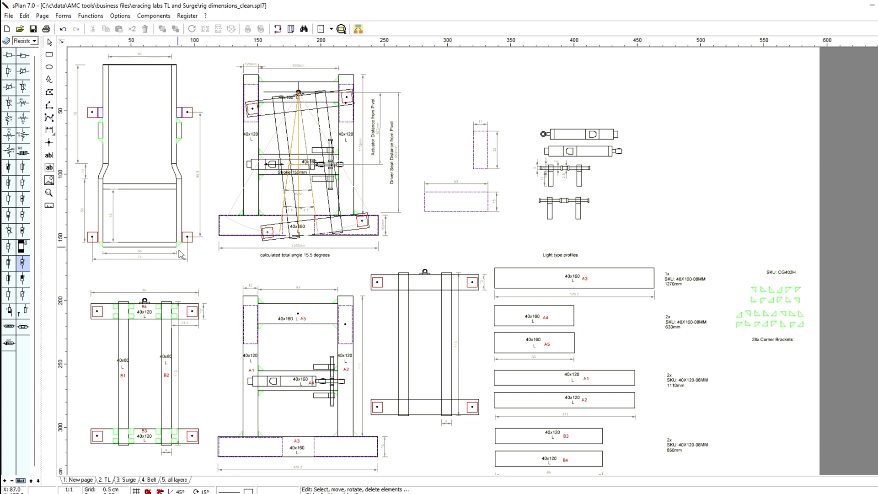
scroll(172, 257, "up", 3)
scroll(171, 259, "down", 2)
scroll(180, 258, "up", 1)
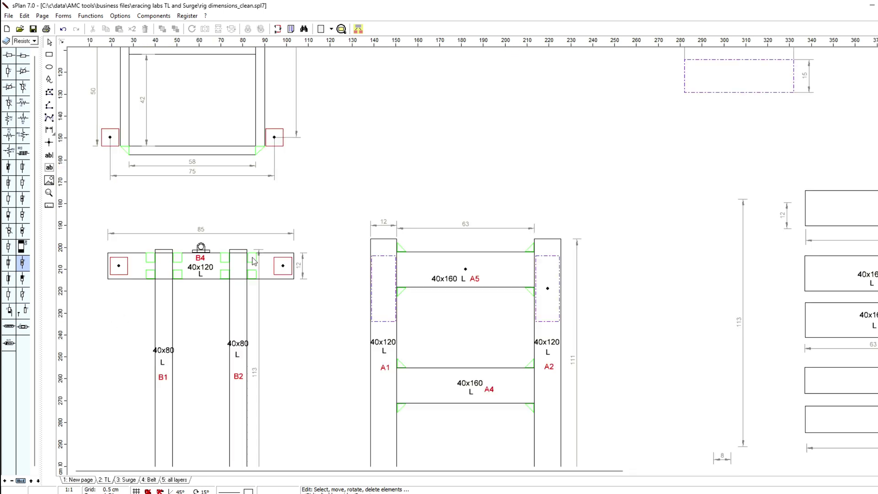
scroll(222, 180, "up", 1)
scroll(264, 280, "up", 2)
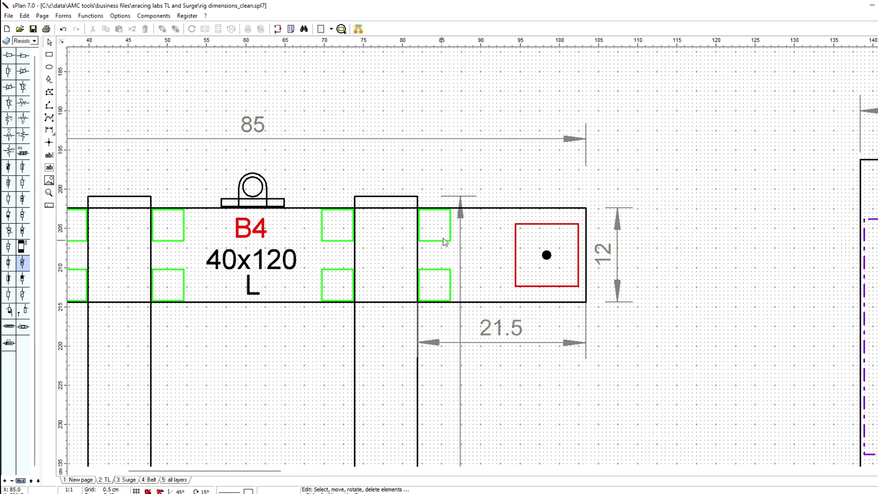
scroll(405, 227, "down", 3)
scroll(361, 253, "up", 1)
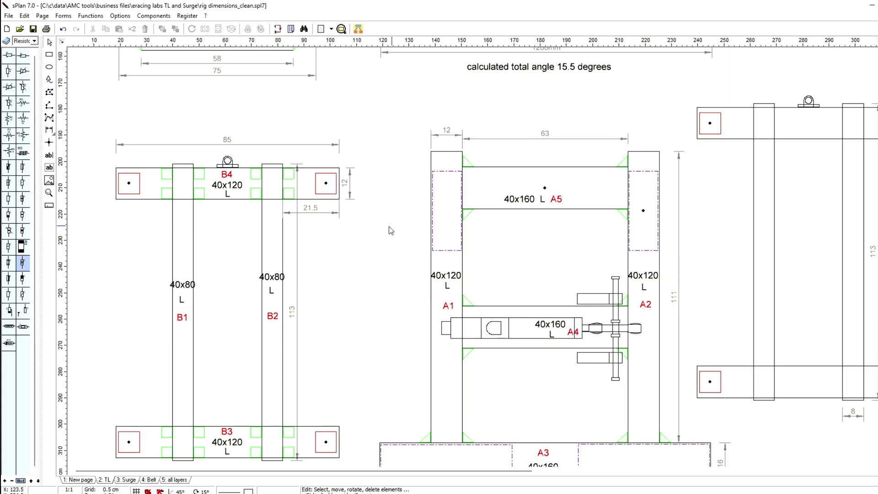
Move the grouped, unlabelled upper frame with the pivot bearing onto the base frame built from profiles A1 to A5
scroll(494, 255, "up", 3)
left_click(448, 224)
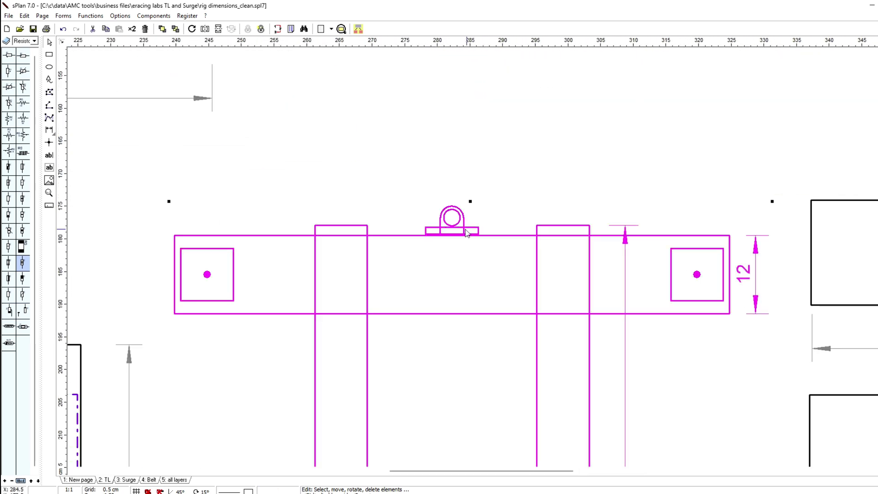
scroll(466, 230, "down", 3)
mouse_move(475, 164)
left_mouse_down()
mouse_move(324, 207)
mouse_move(293, 228)
left_mouse_up()
scroll(298, 225, "up", 2)
scroll(498, 259, "down", 1)
left_click(481, 253)
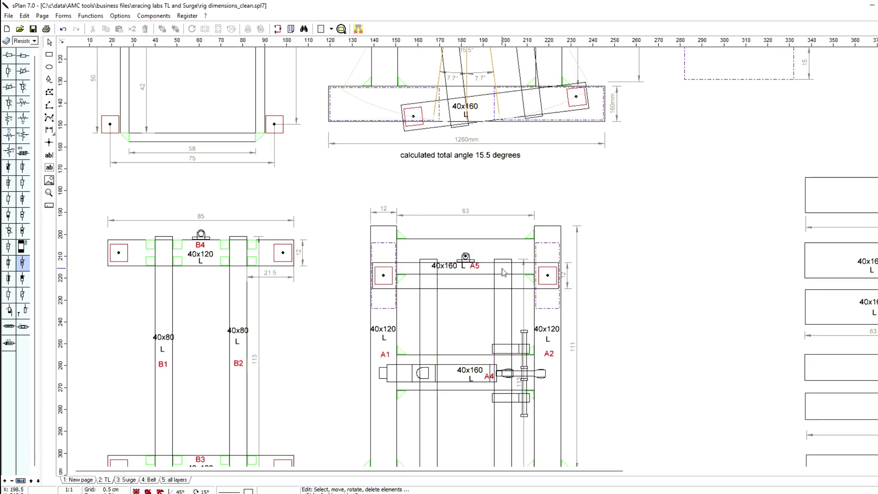
Select the outlines of profiles A1 and A3 in turn to inspect the base under the overlaid frame
scroll(387, 274, "down", 1)
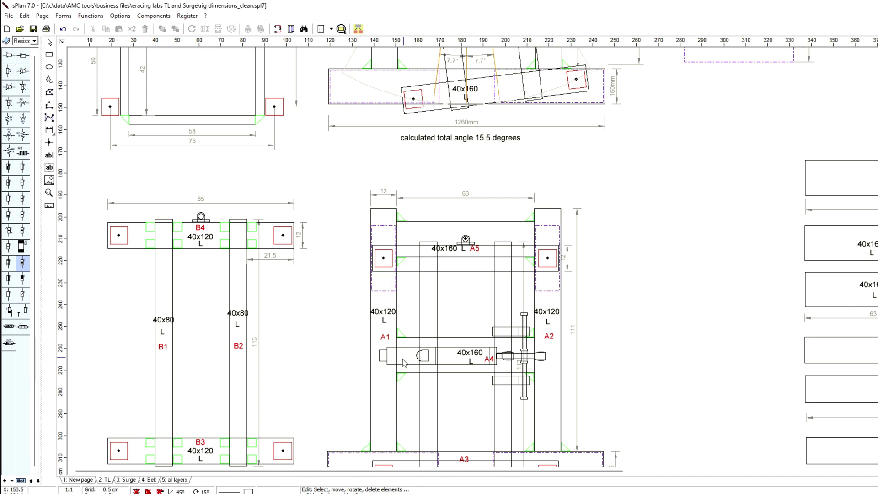
scroll(419, 447, "down", 1)
left_click(342, 237)
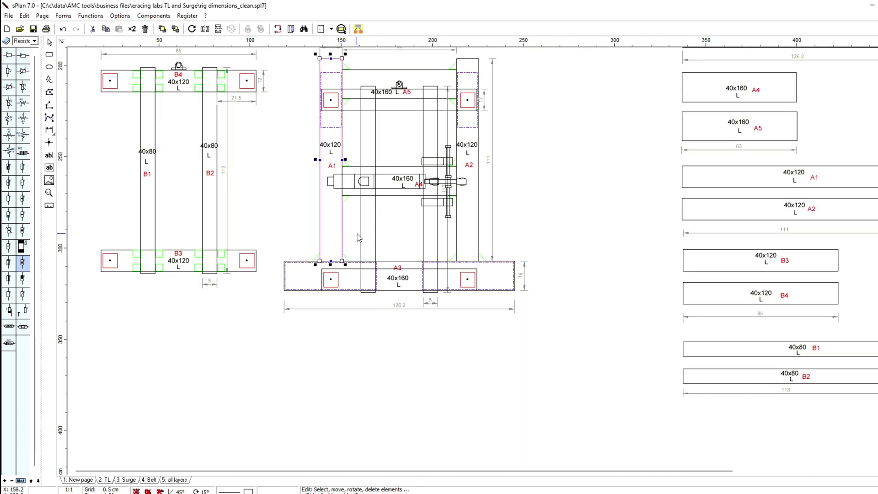
left_click(486, 249)
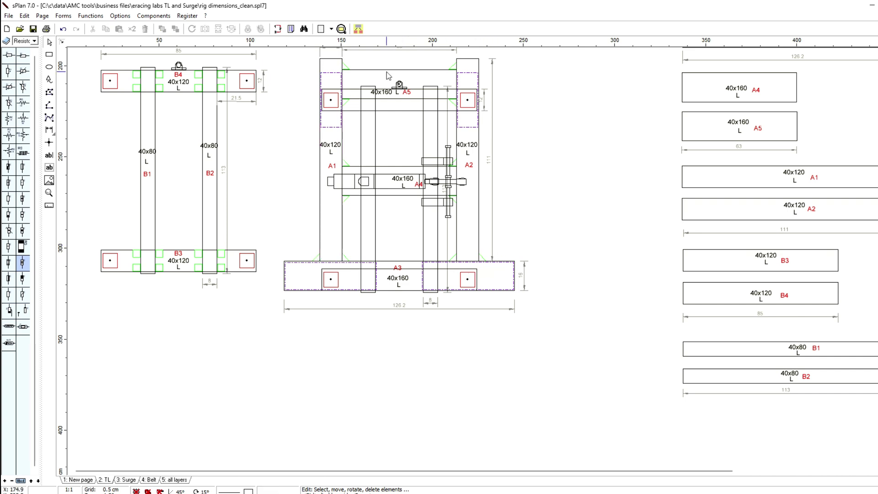
left_click(394, 262)
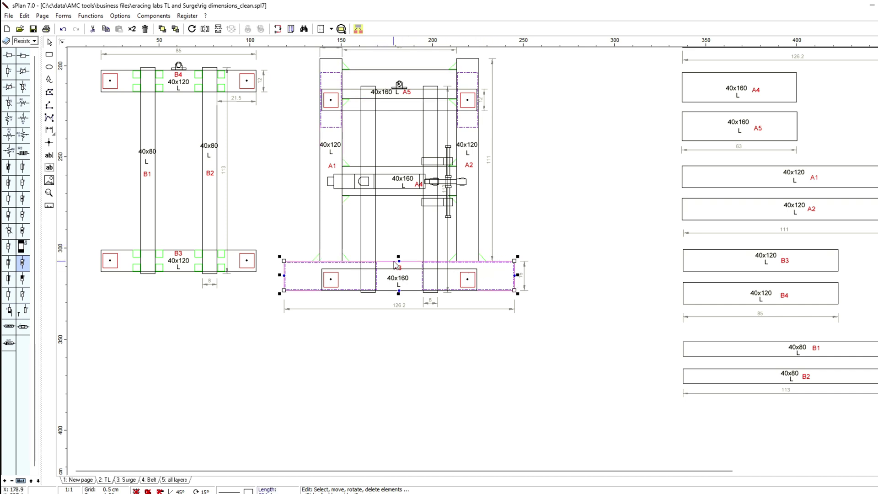
Select the rotated upper frame in the assembly marked with a calculated total angle of 15.5 degrees
scroll(394, 262, "down", 4)
scroll(233, 116, "up", 5)
left_click(499, 152)
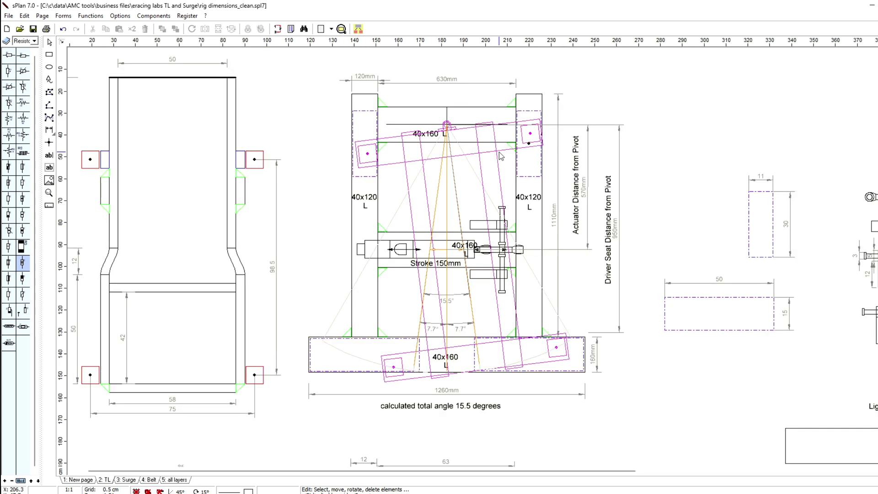
left_click(501, 156)
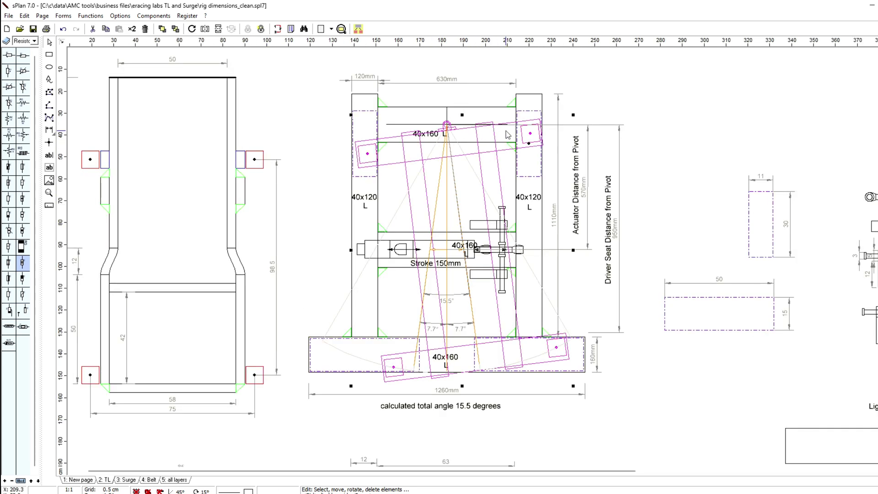
scroll(481, 357, "up", 2)
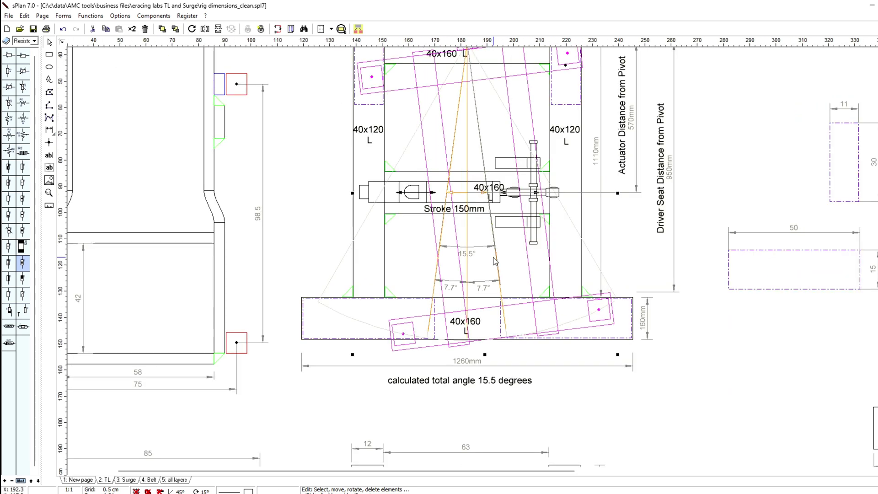
Select the actuator, its mounting brackets and the rotated frame one after another to show how they connect
left_click(392, 187)
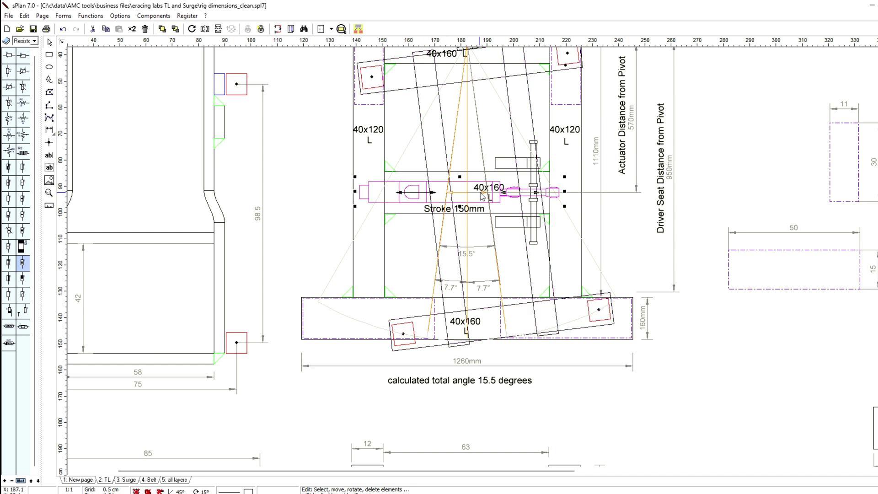
scroll(481, 195, "up", 1)
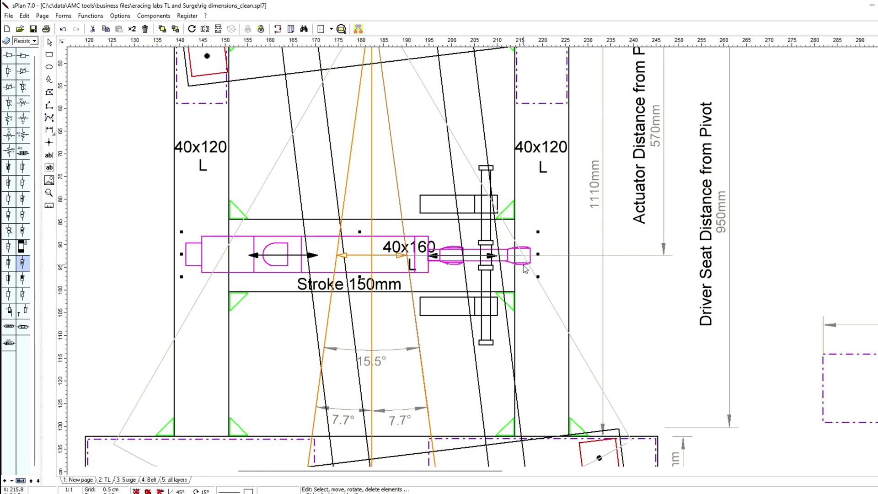
left_click(487, 215)
scroll(482, 261, "down", 1)
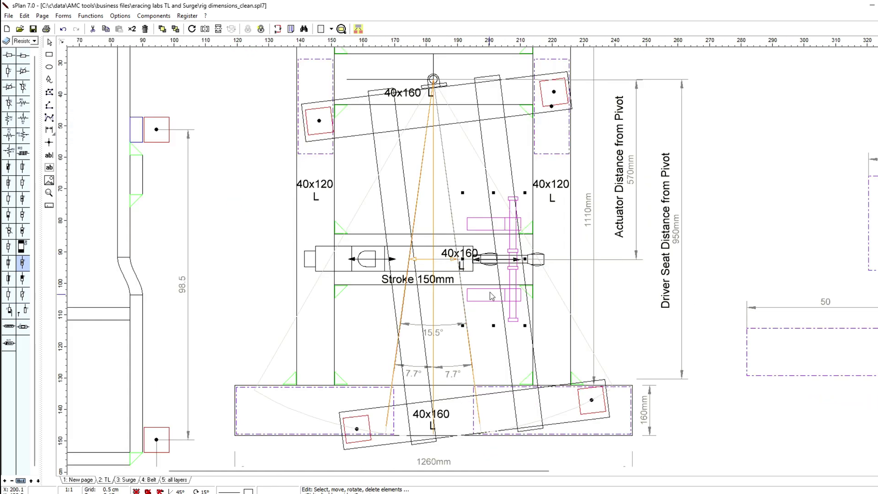
left_click(487, 399)
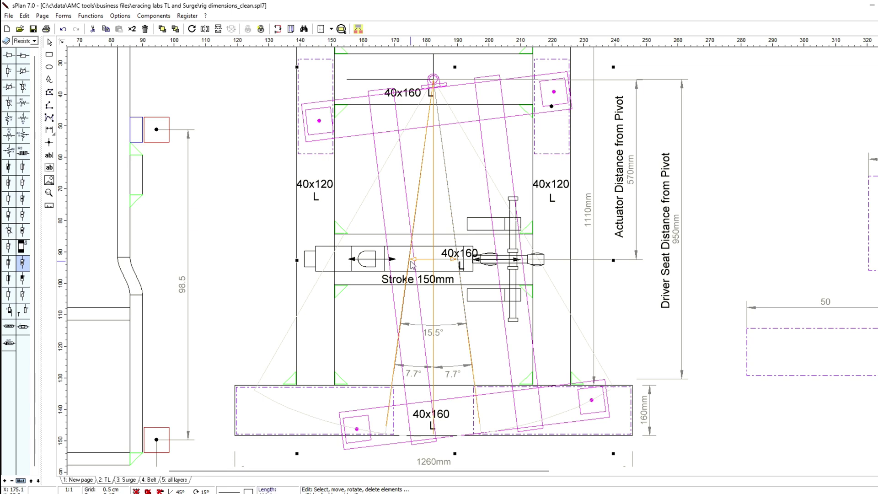
Inspect the actuator's 150 mm stroke arrow and select the 15.5° angular dimension between the orange lines
scroll(413, 265, "up", 2)
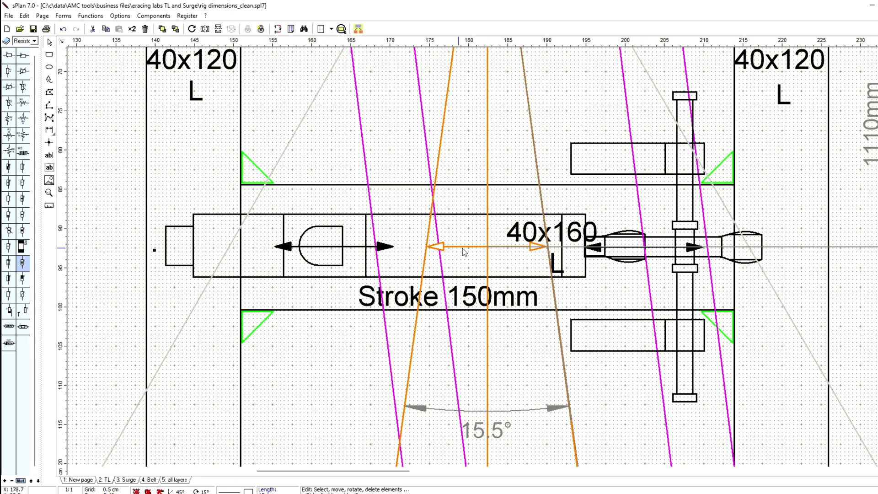
scroll(526, 247, "down", 2)
scroll(500, 293, "down", 1)
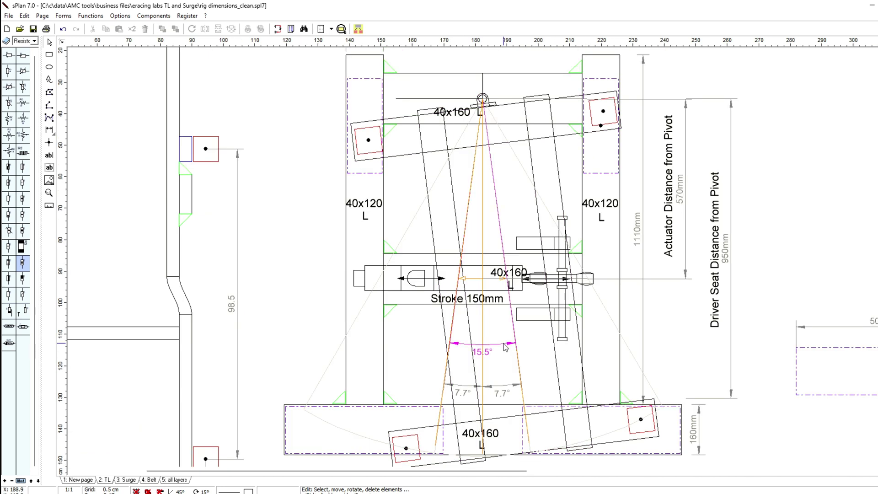
left_click(505, 346)
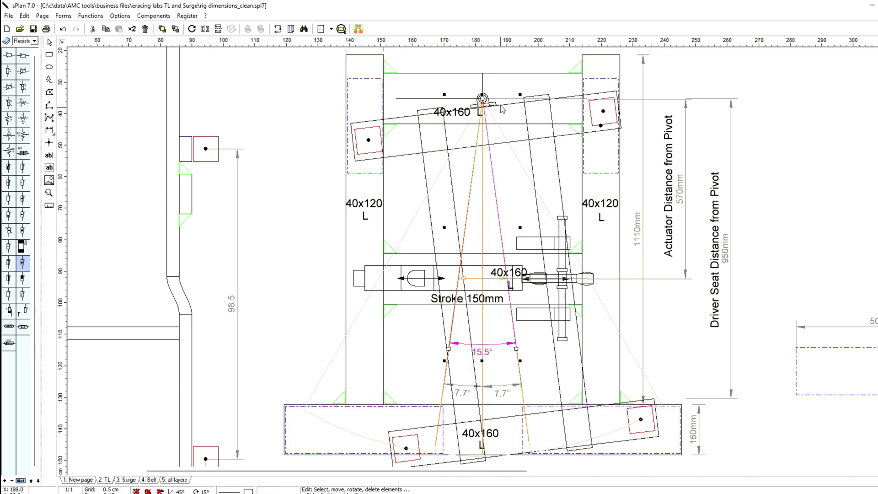
Show the available dimension types, and view the separate actuator and mounting bracket drawings
left_click(49, 142)
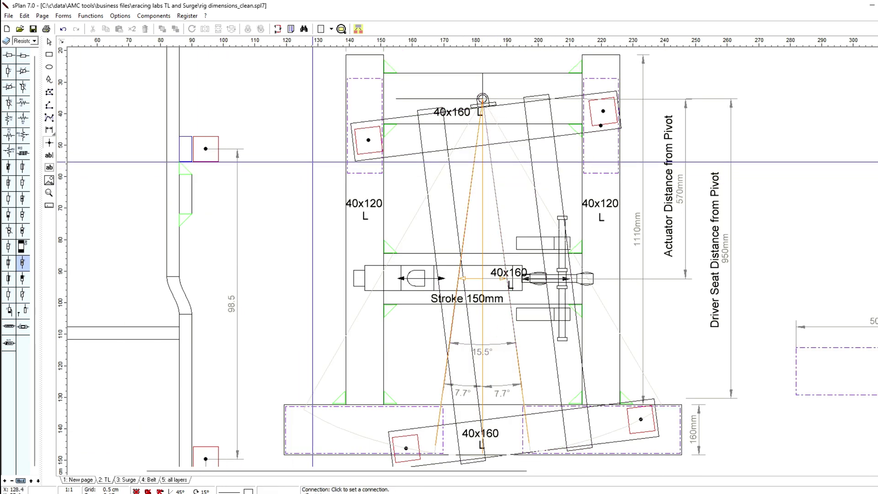
left_click(50, 131)
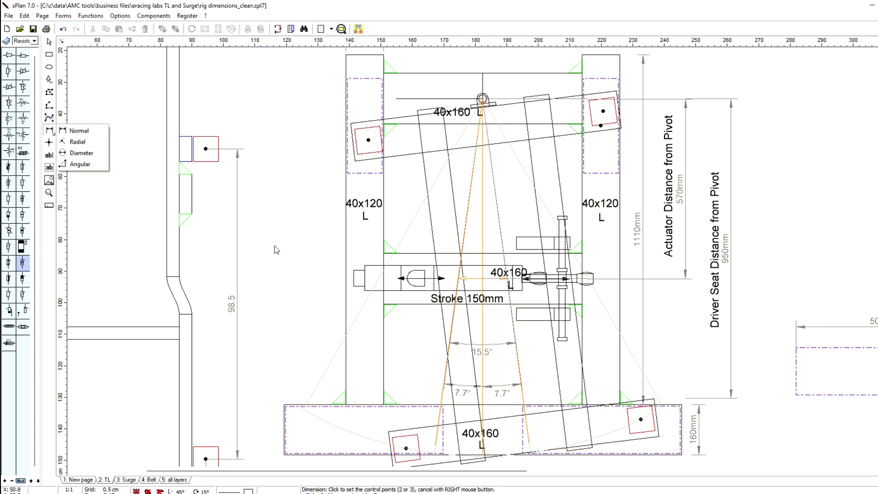
scroll(551, 251, "down", 2)
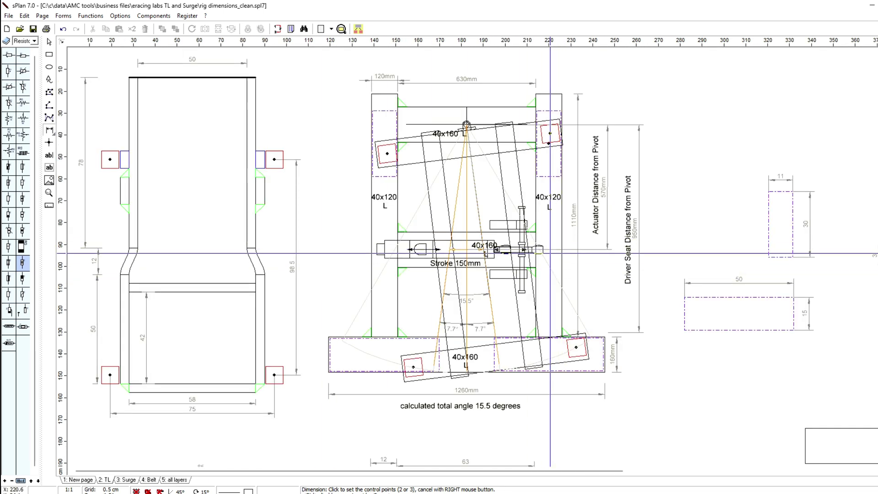
scroll(483, 270, "up", 1)
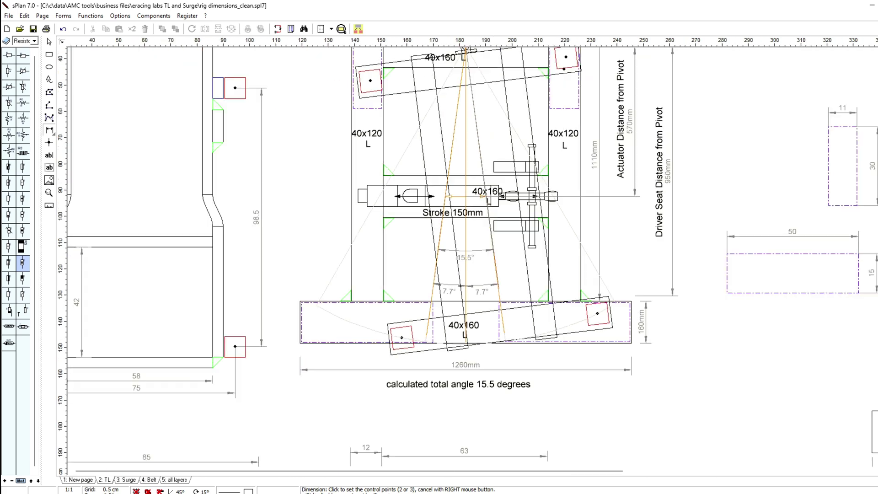
scroll(420, 256, "down", 2)
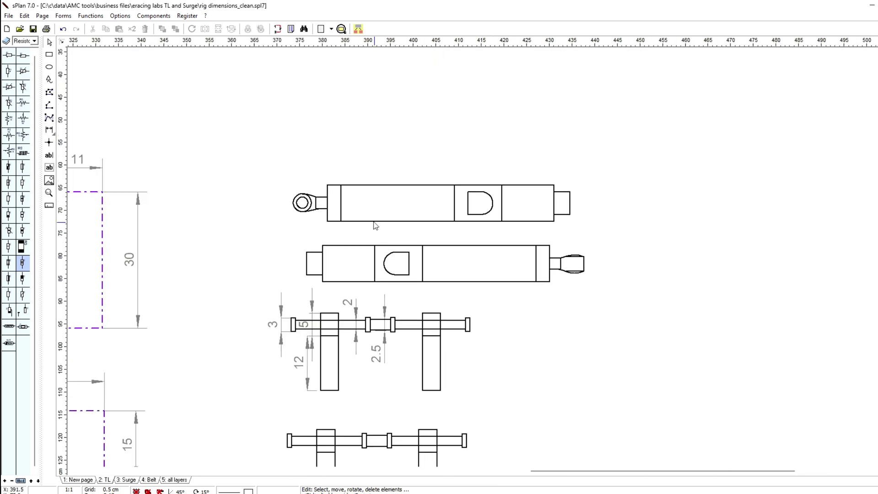
Select the upper actuator drawing, the mounting bracket drawings and the bracket's 2.5 dimension one after another
left_click(318, 207)
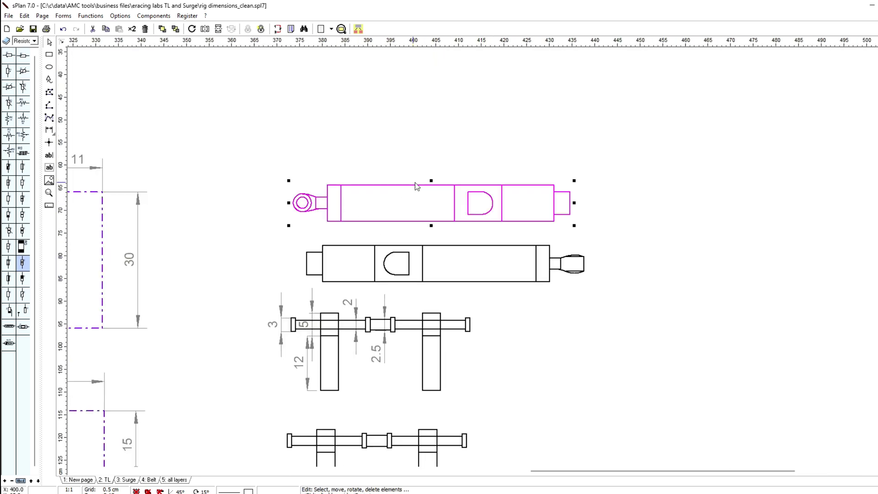
left_click(401, 322)
scroll(384, 420, "down", 2)
scroll(505, 271, "up", 4)
left_click(493, 256)
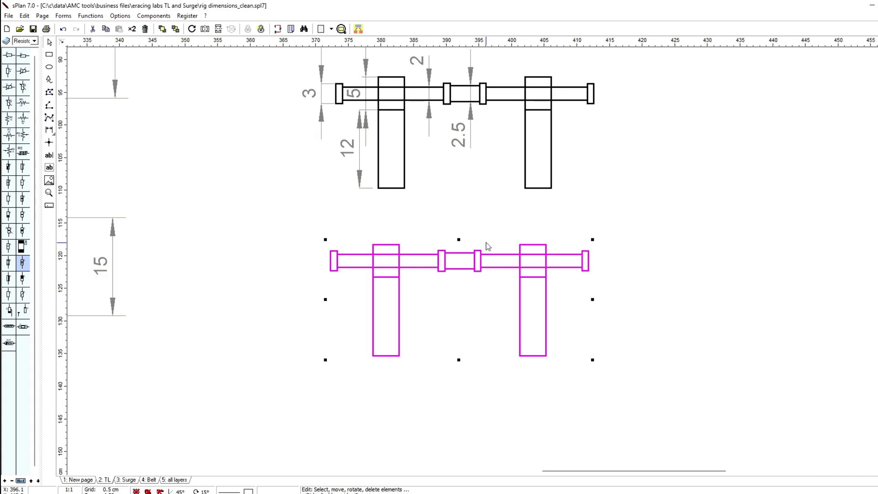
scroll(489, 246, "down", 1, "ctrl")
left_click(644, 123)
left_click(484, 169)
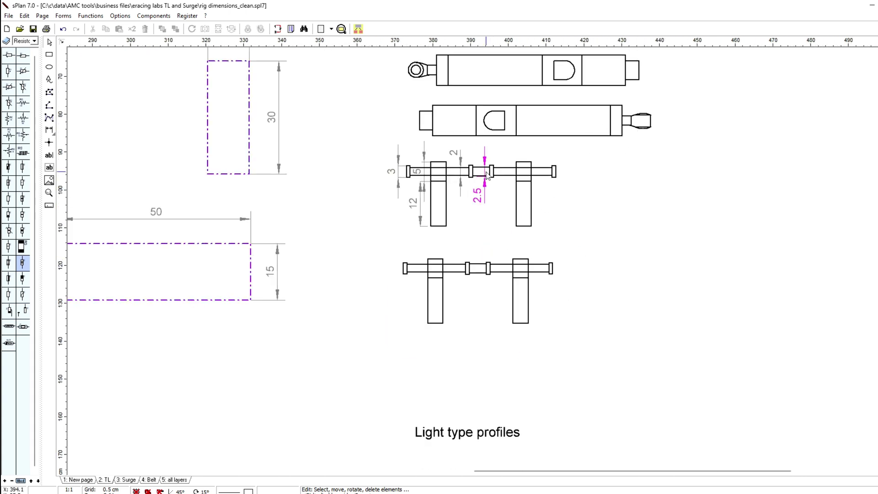
scroll(391, 216, "up", 2)
scroll(494, 263, "down", 2, "ctrl")
scroll(556, 149, "up", 1, "ctrl")
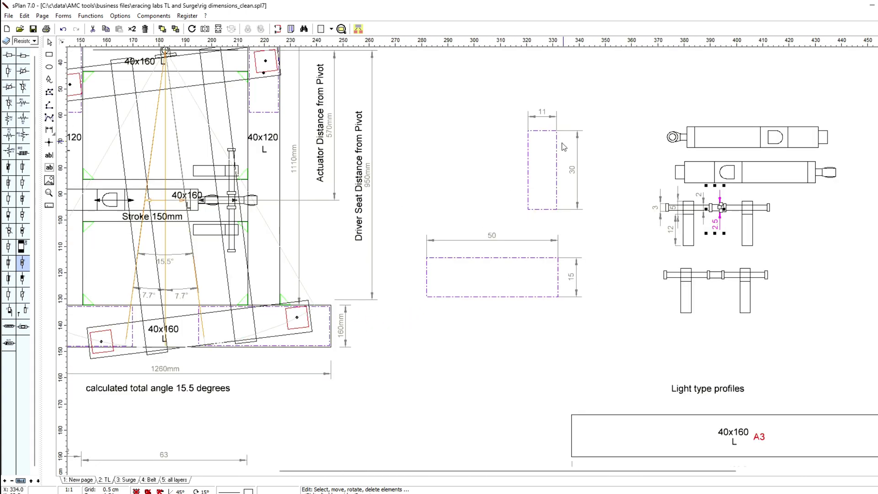
Select the separate dash-dot rectangles dimensioned 11 by 30 and 50 by 15, and compare them with the tilted assembly
left_click(556, 149)
left_click(484, 258)
left_click(484, 249)
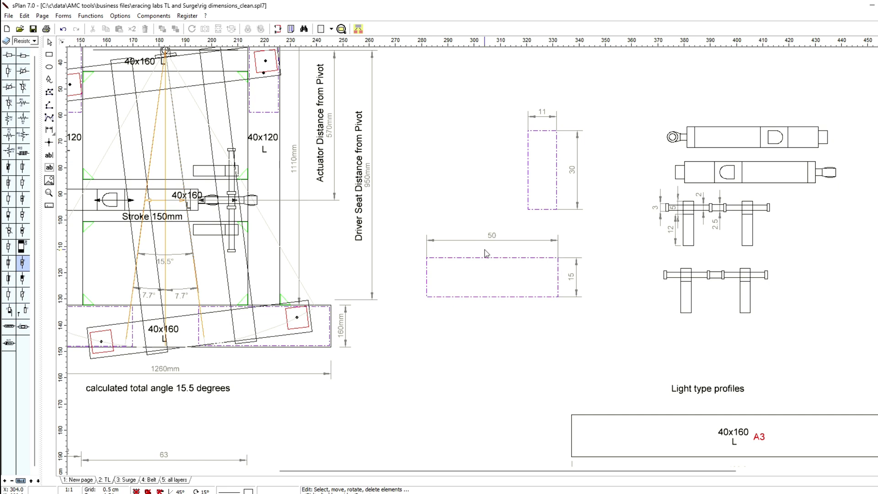
scroll(488, 253, "down", 1)
scroll(247, 238, "down", 2)
scroll(260, 233, "up", 4)
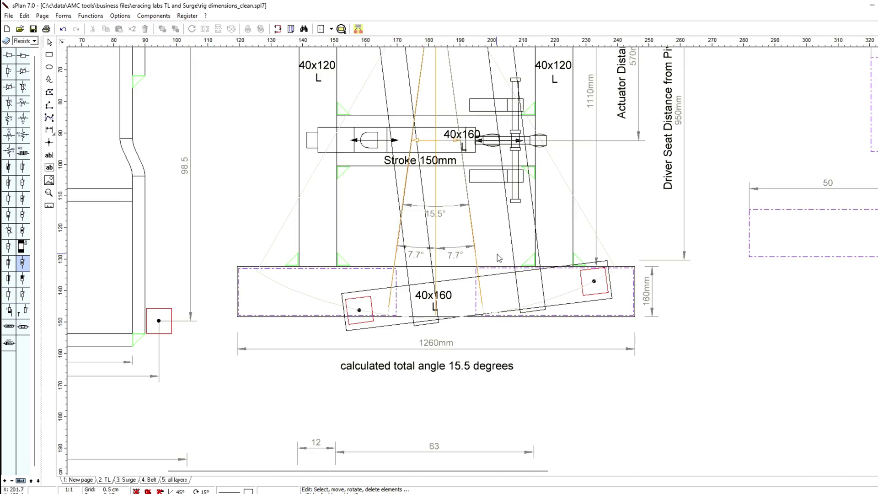
Select the A3 base profile, the upper frame group and the A5 crossbar in the lower assembly to relate them to the profile list
scroll(448, 259, "down", 3)
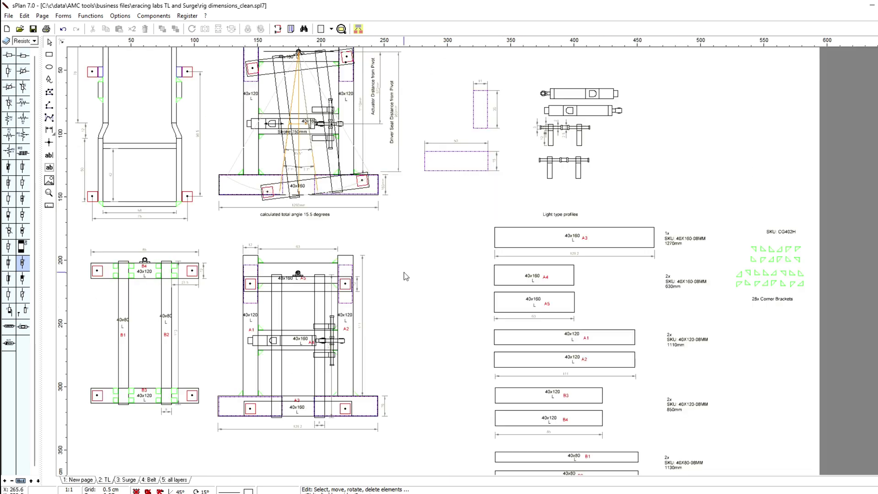
scroll(404, 272, "down", 1, "ctrl")
scroll(316, 160, "up", 1, "ctrl")
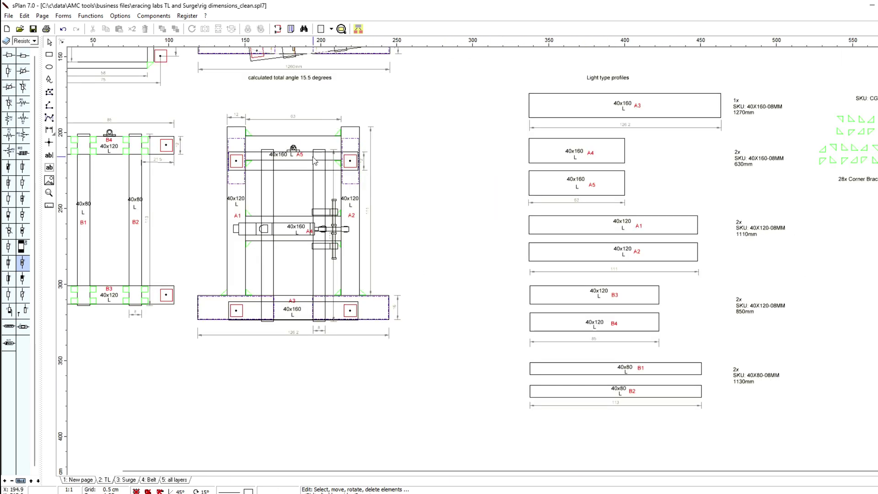
left_click(310, 135)
left_click(311, 296)
scroll(644, 156, "up", 1)
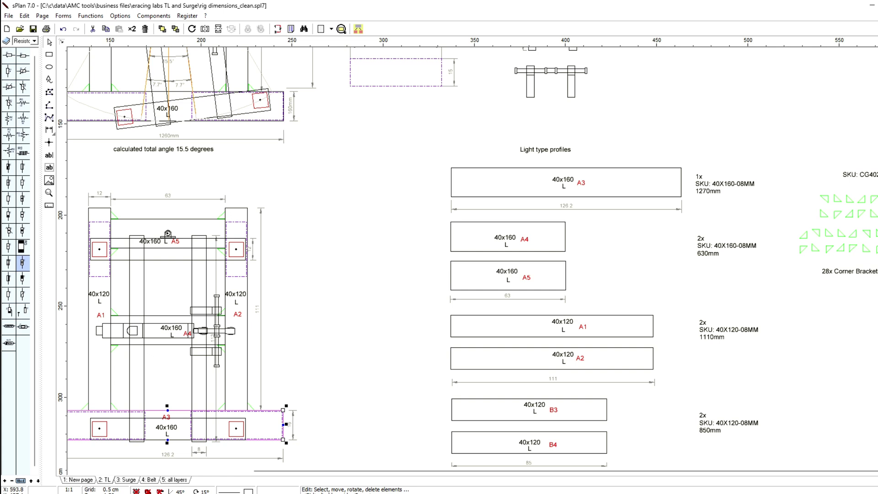
scroll(583, 123, "down", 3)
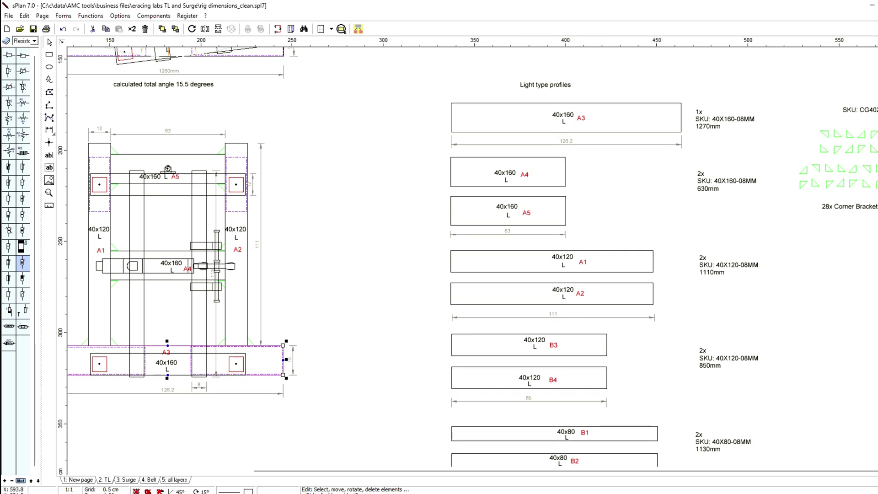
scroll(187, 158, "down", 1)
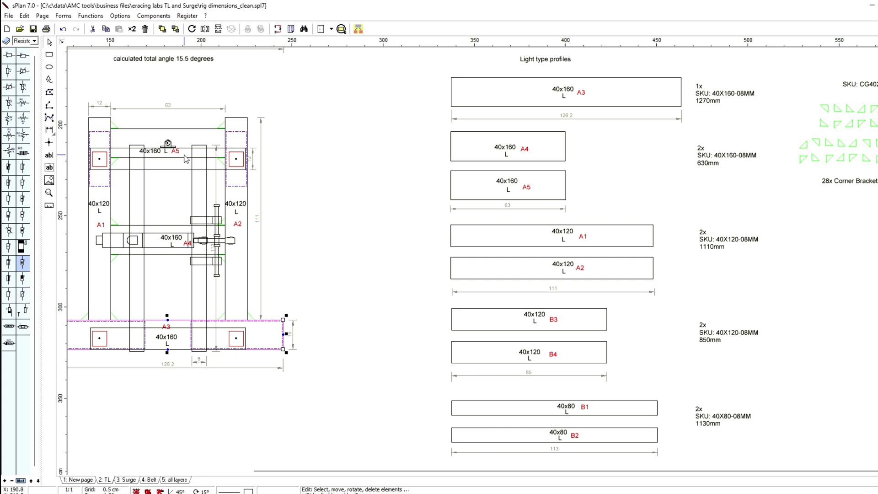
left_click(186, 152)
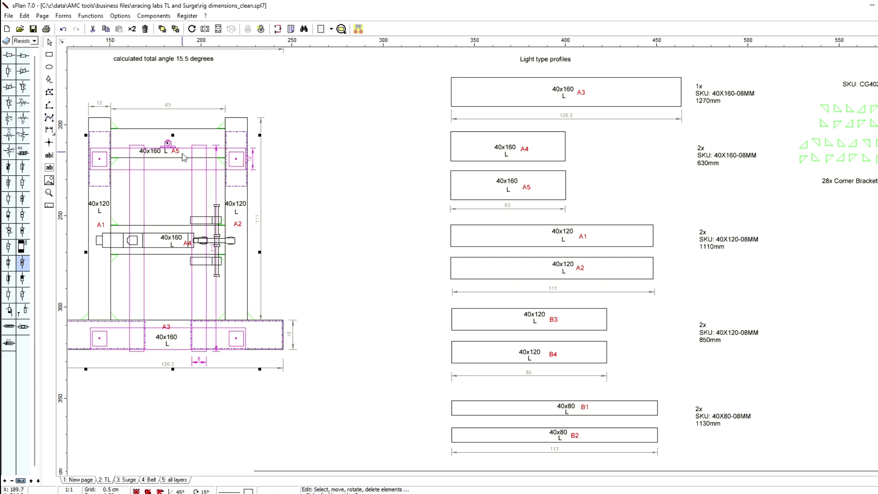
left_click(181, 157)
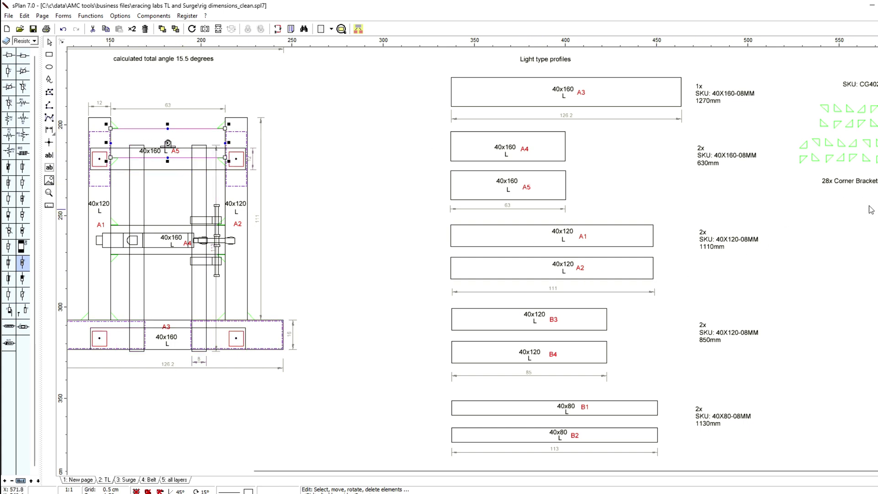
Examine the corner brackets listed under SKU CG402H and their places in the frame and lower assembly drawings
scroll(850, 253, "up", 4)
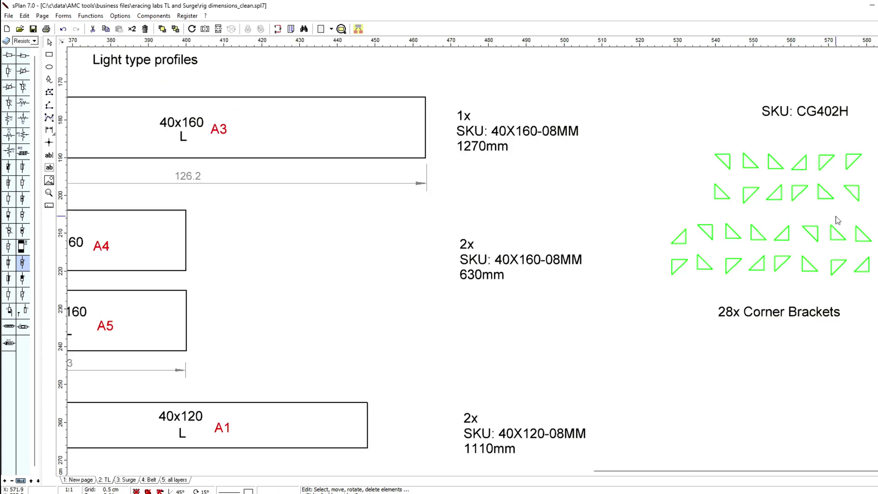
scroll(837, 247, "down", 5)
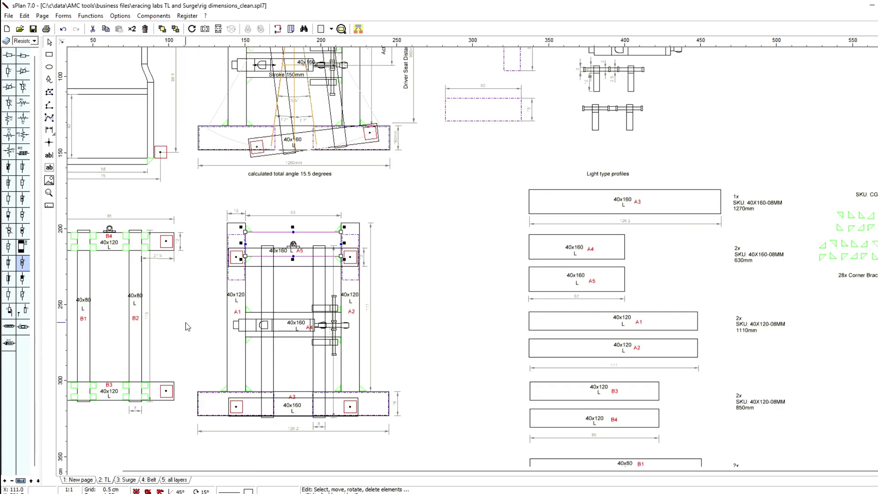
scroll(186, 322, "up", 2)
scroll(278, 320, "down", 4)
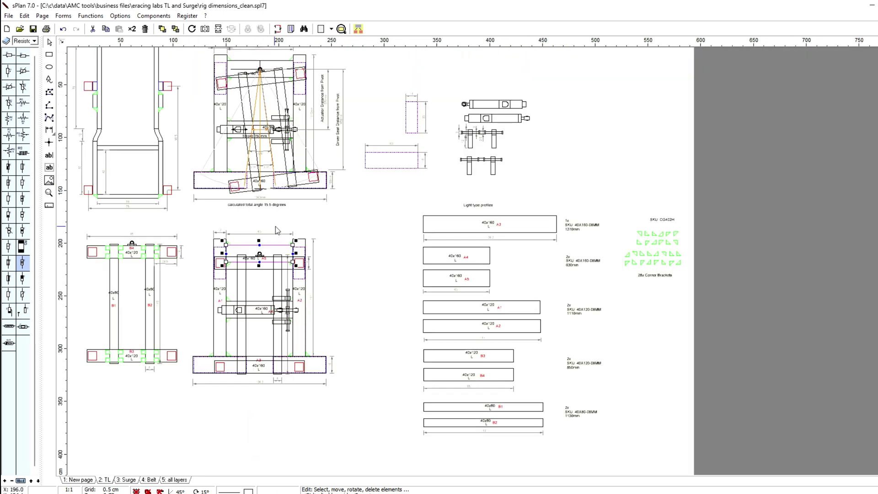
scroll(361, 231, "up", 1)
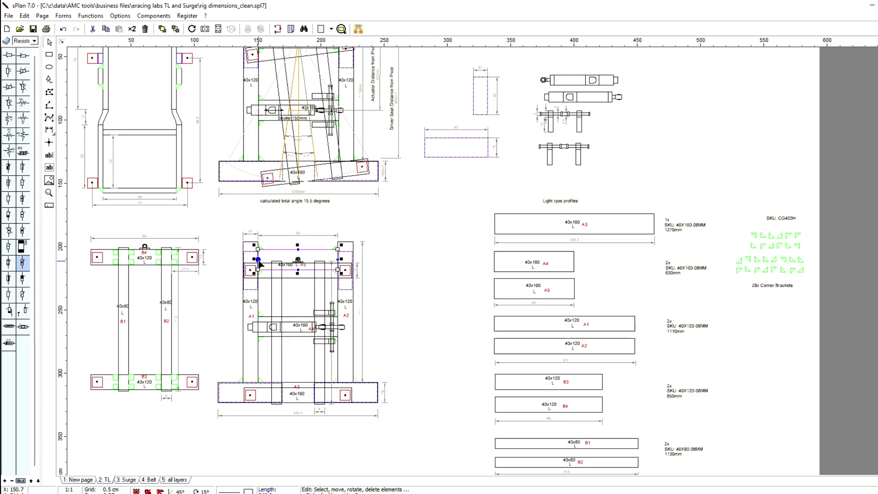
scroll(336, 301, "up", 1)
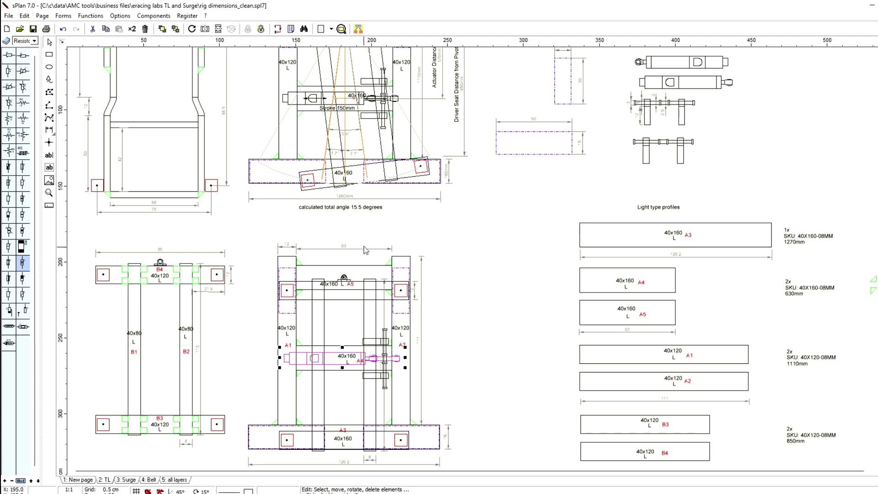
Group all parts and dimensions of the separate B1–B4 frame and move the group slightly right and down
mouse_move(75, 241)
left_mouse_down()
mouse_move(261, 457)
mouse_move(247, 453)
left_mouse_up()
right_click(197, 386)
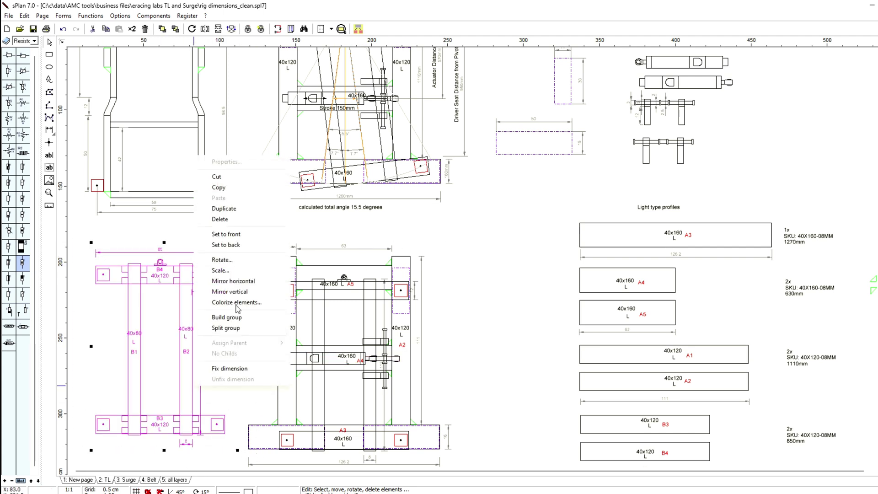
left_click(226, 317)
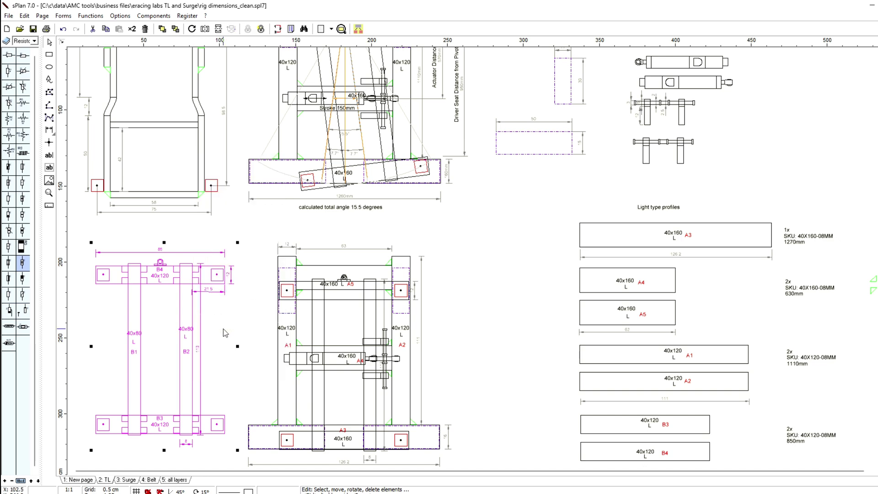
left_click(196, 313)
mouse_move(196, 313)
left_mouse_down()
mouse_move(295, 291)
mouse_move(365, 338)
mouse_move(380, 320)
mouse_move(204, 318)
left_mouse_up()
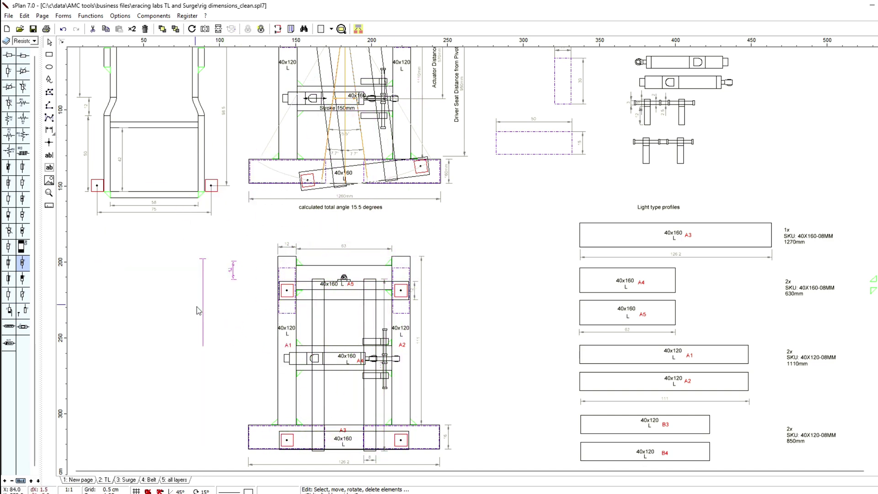
Split the B1–B4 frame group and shift only the 40x80 label of profile B2 slightly to the right
right_click(213, 317)
right_click(198, 321)
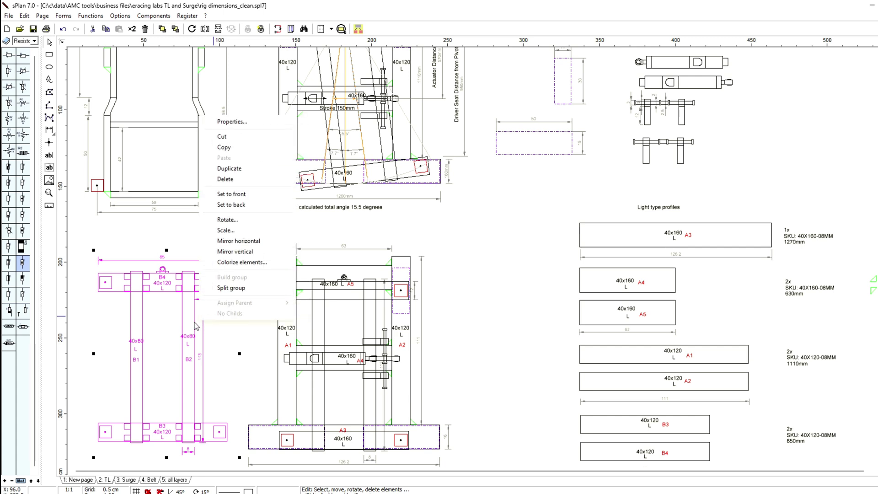
right_click(163, 289)
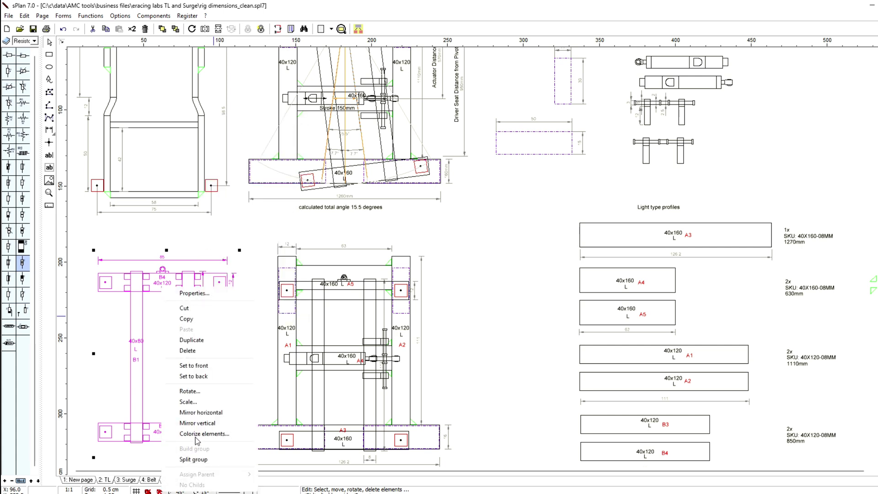
left_click(196, 460)
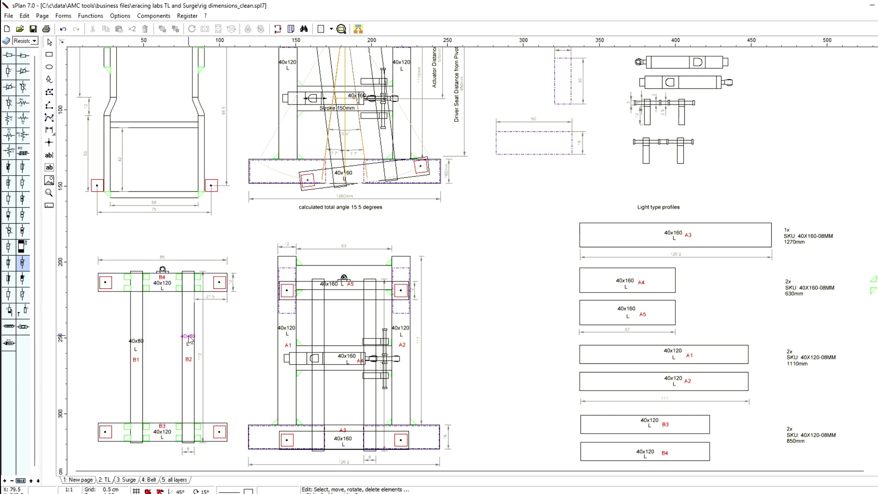
mouse_move(188, 337)
left_mouse_down()
mouse_move(243, 314)
mouse_move(203, 319)
mouse_move(190, 336)
left_mouse_up()
left_click(224, 343)
Look over the light type profile list, both assemblies and the frame drawings on the TL page
scroll(698, 357, "up", 1)
middle_click_drag(698, 356, 595, 271)
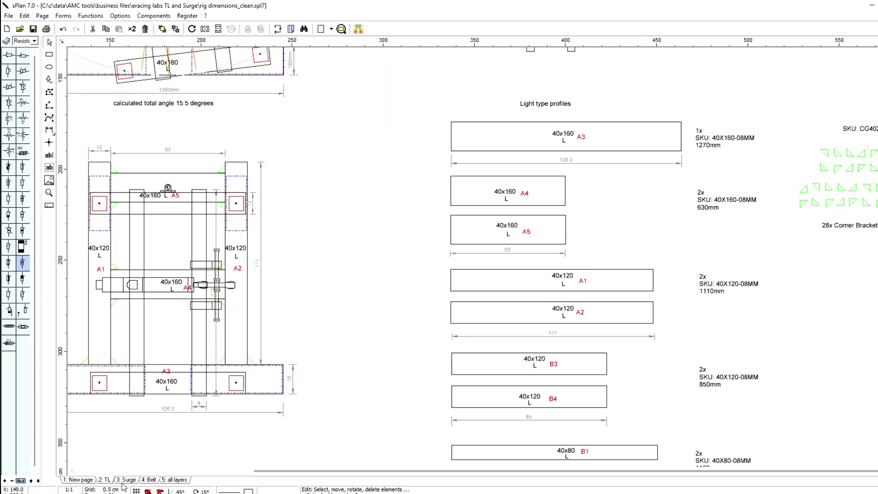
scroll(181, 339, "down", 5)
scroll(295, 262, "up", 4)
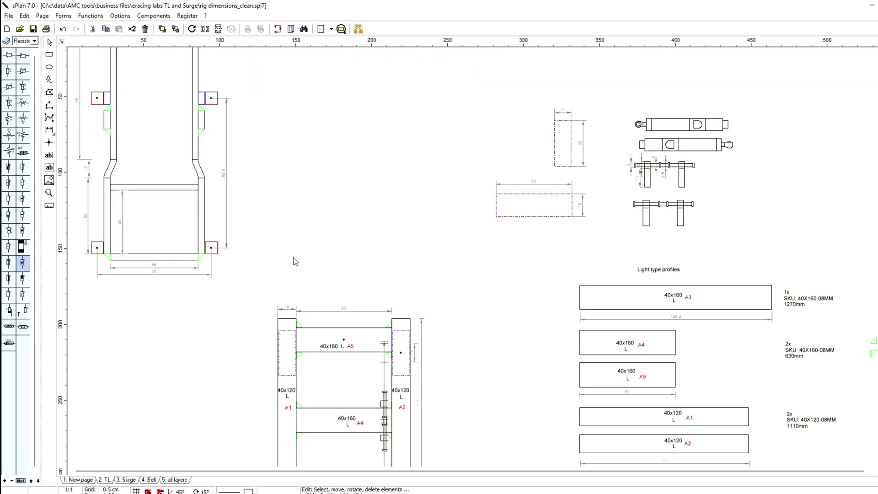
scroll(295, 262, "up", 1)
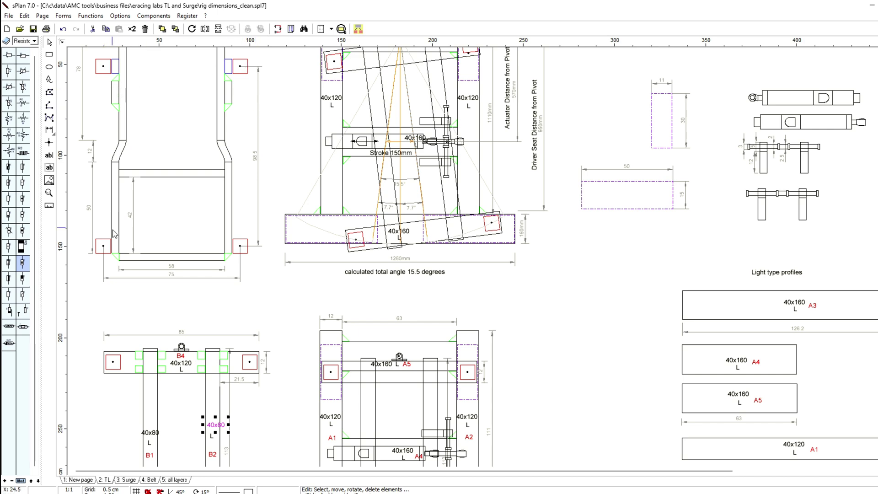
scroll(277, 237, "down", 2)
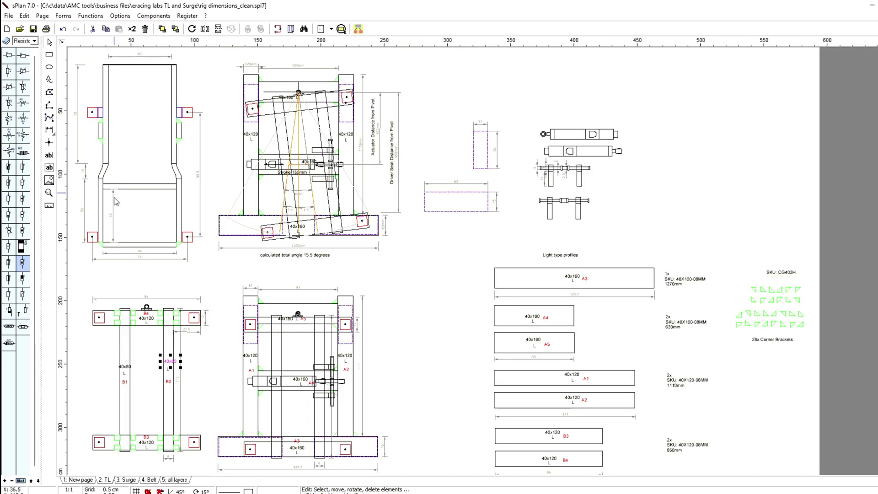
scroll(222, 372, "down", 3)
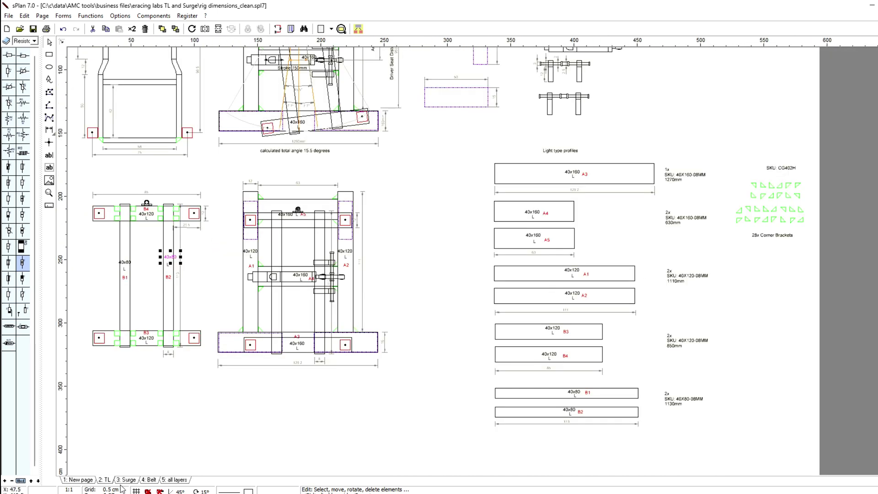
Switch to the Surge page and examine its C1–C6 frame, D1 crossbar and heavy type profiles
left_click(126, 479)
scroll(213, 153, "down", 1)
scroll(304, 224, "up", 1)
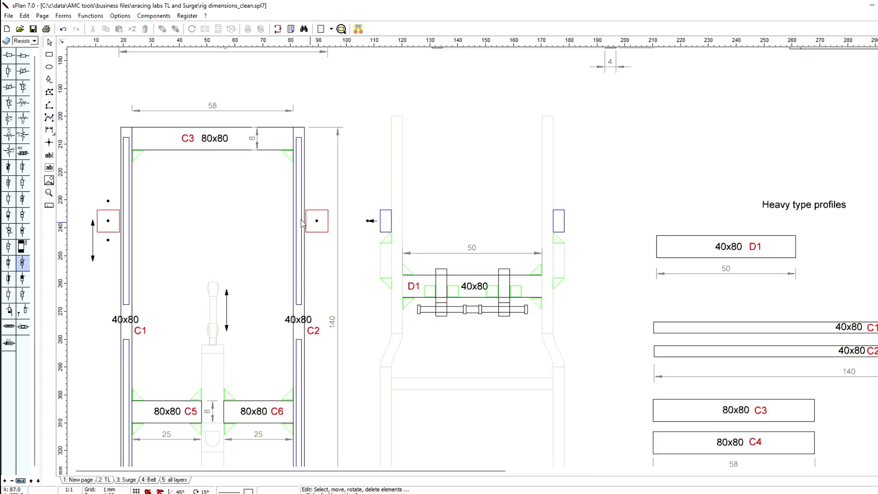
scroll(467, 256, "down", 3)
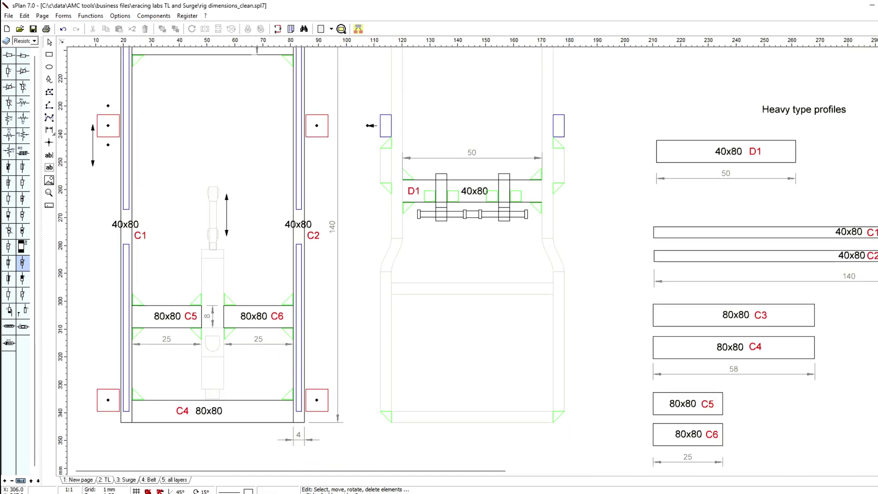
scroll(555, 204, "up", 3)
scroll(555, 204, "down", 2)
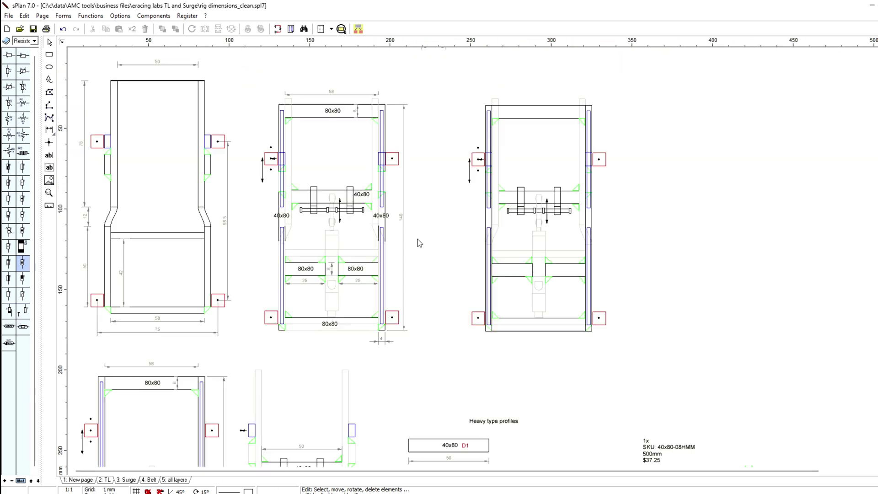
Select the outer frame group with its actuator in the unlabelled surge assembly on the page's upper right
scroll(551, 235, "up", 1)
scroll(495, 261, "up", 1)
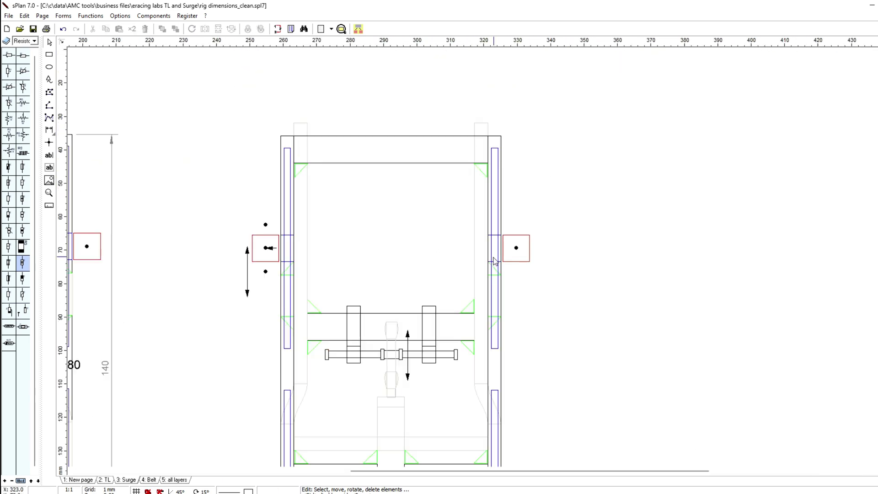
scroll(495, 262, "up", 1)
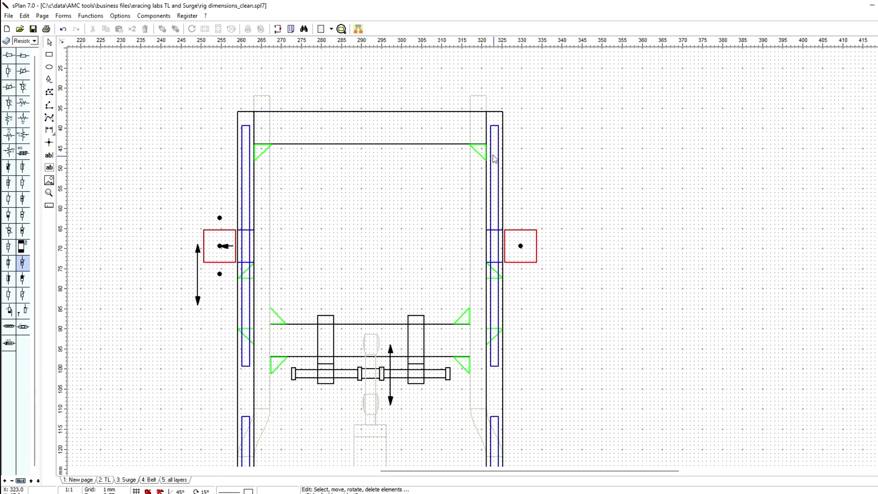
left_click(520, 249)
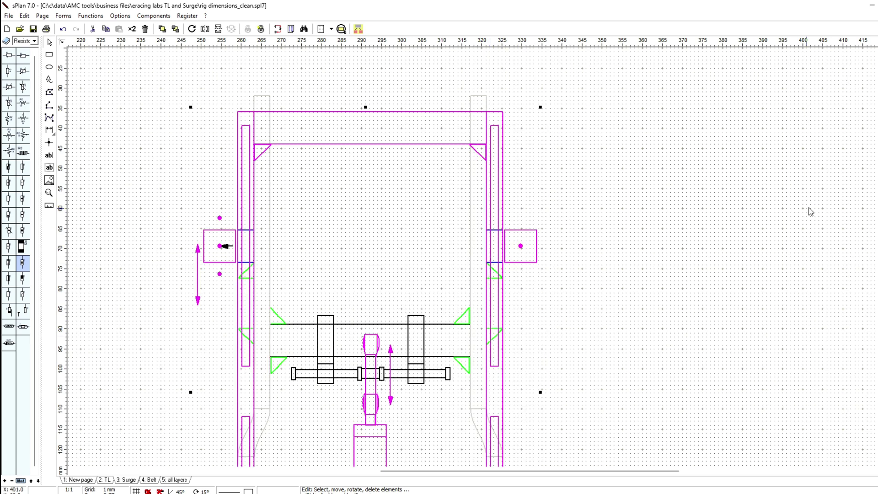
Deselect the outer frame group and look over the Surge page's assemblies, frame drawings and heavy type profiles
scroll(811, 211, "down", 3)
left_click(562, 216)
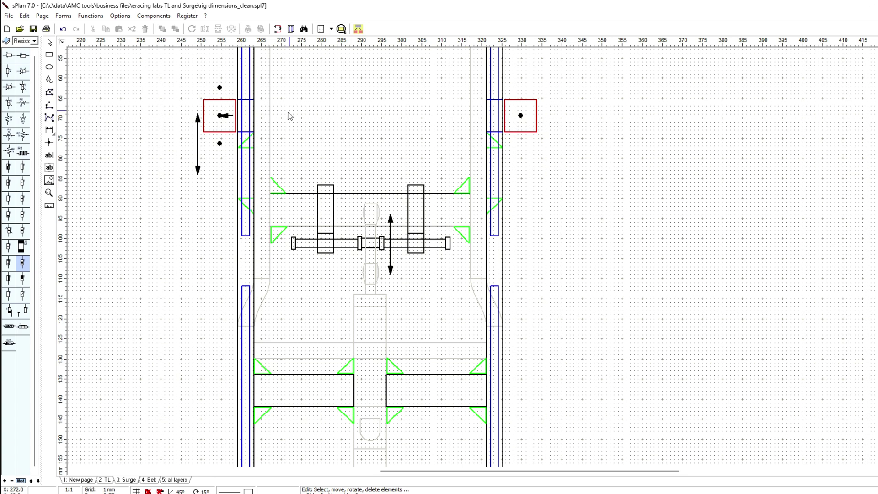
scroll(268, 124, "down", 3)
scroll(275, 269, "down", 2)
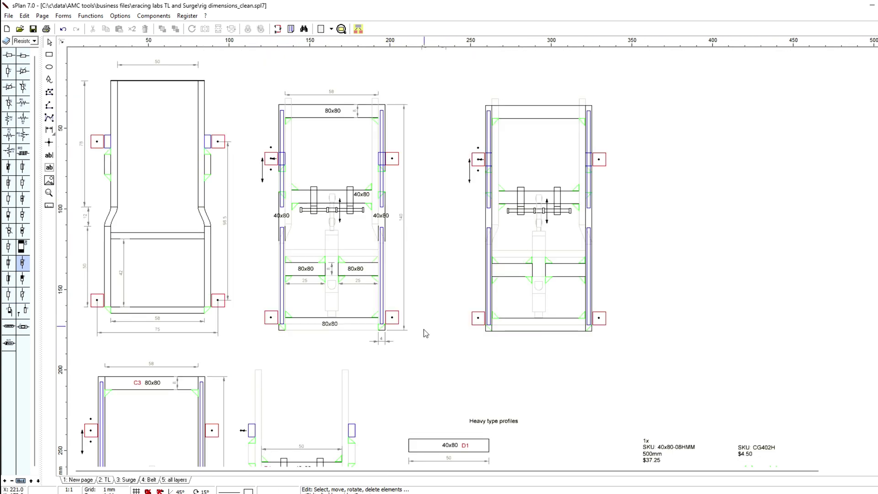
scroll(394, 366, "down", 3)
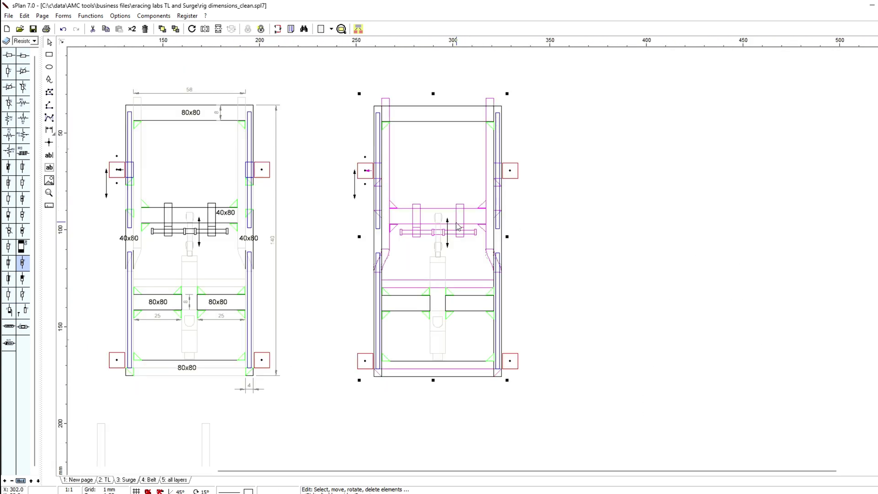
Select the inner sliding frame of the unlabelled surge assembly and shift it to the upper travel mark and down to the lower one
left_click(494, 170)
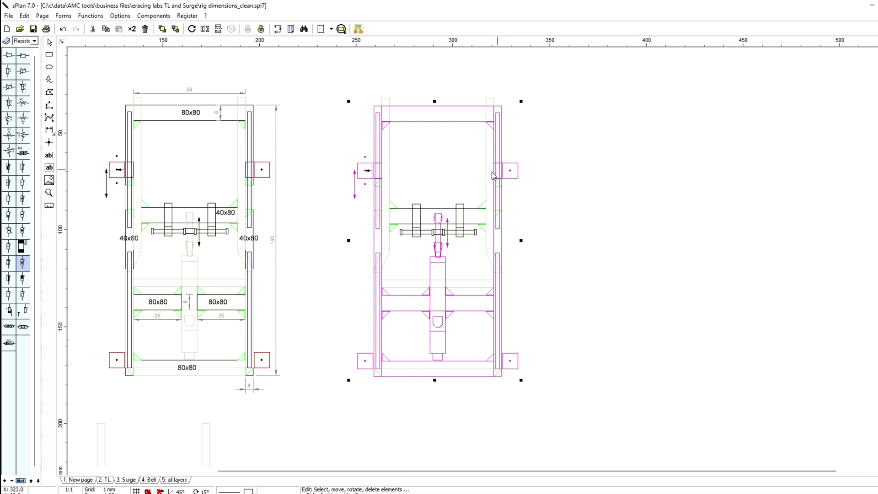
left_click(361, 181)
left_click(372, 173)
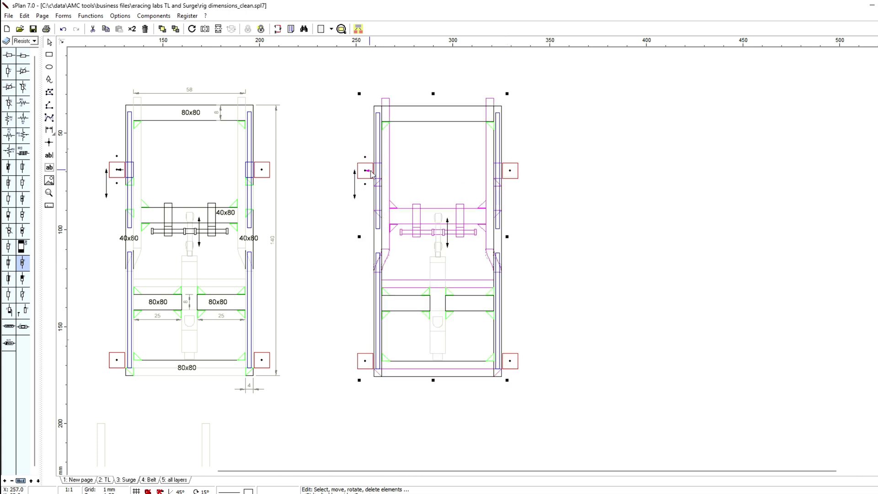
key("Up")
key("Up")
key("Up")
key("Up")
key("Up")
key("Up")
key("Up")
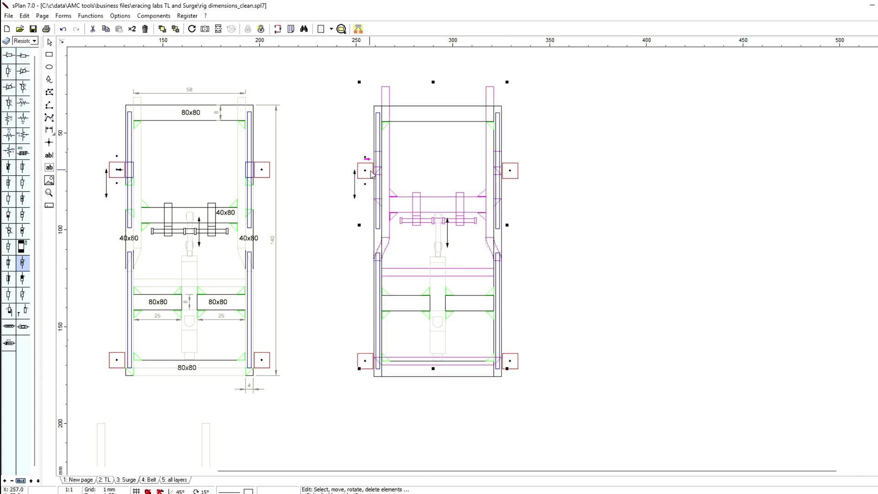
key("Down")
key("Down")
key("Down")
key("Down")
key("Down")
key("Down")
key("Down")
key("Down")
key("Down")
key("Down")
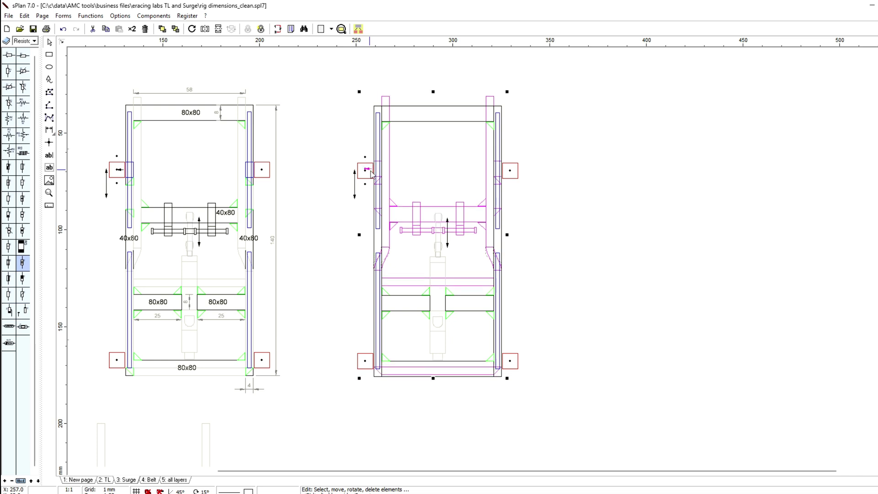
key("Down")
key("Down")
key("Down")
key("Down")
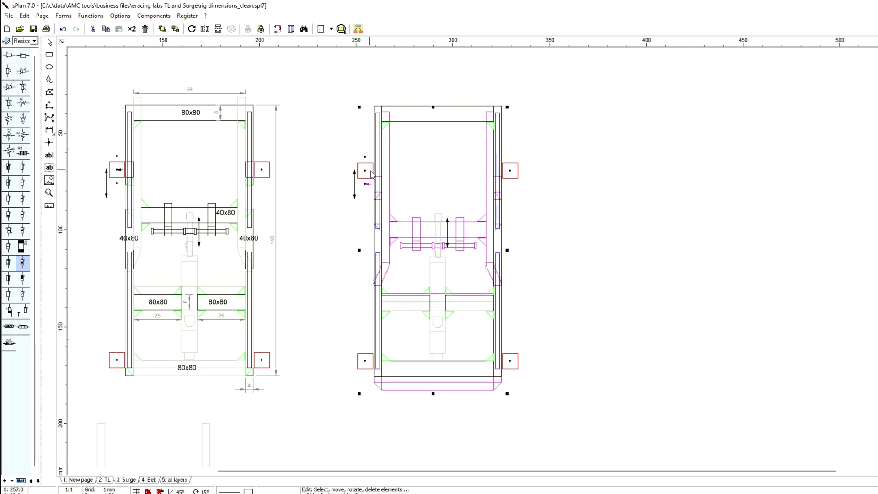
Shift the inner sliding frame back up to the upper travel dot and down again to the lower dot
key("Up")
key("Up")
key("Up")
key("Up")
key("Up")
key("Up")
key("Up")
key("Up")
key("Up")
key("Up")
key("Up")
key("Up")
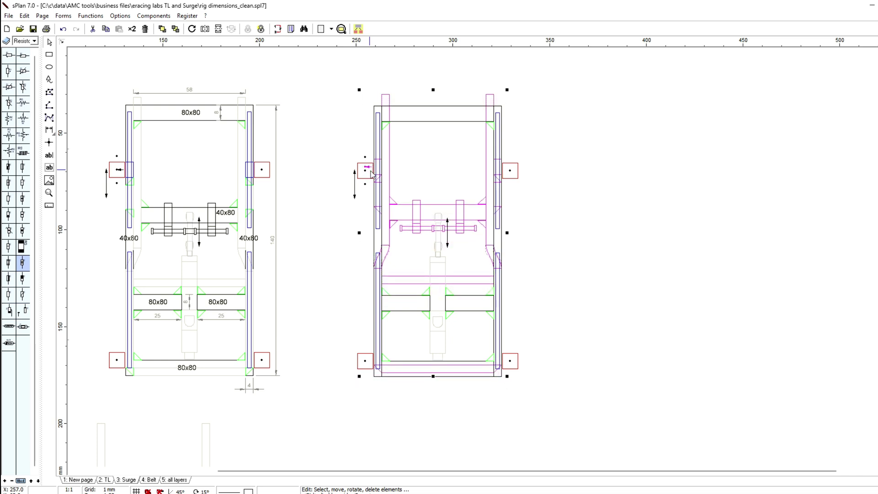
key("Up")
key("Up")
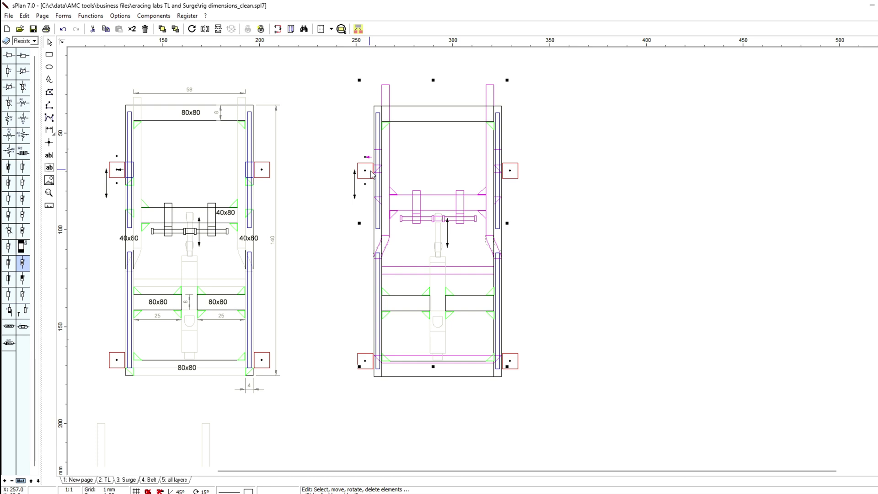
key("Down")
key("Down")
key("Down")
key("Down")
key("Down")
key("Down")
key("Down")
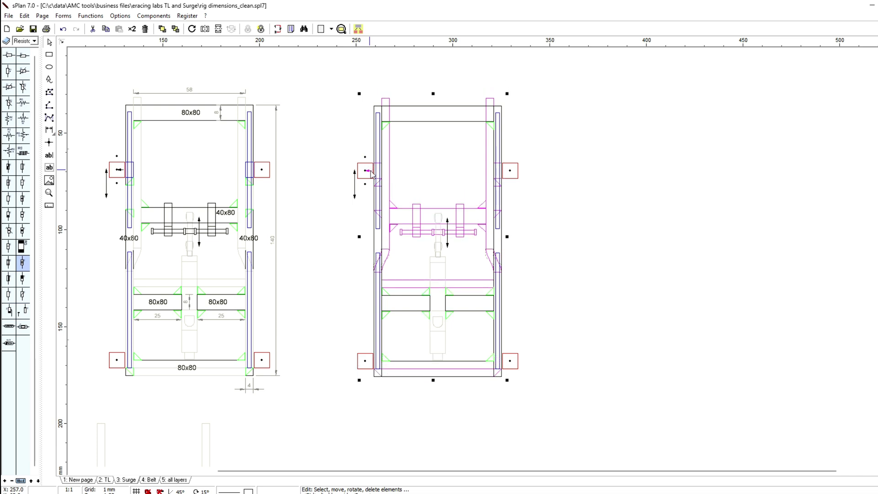
key("Down")
key("Down")
key("Down")
key("Down")
key("Down")
key("Down")
key("Down")
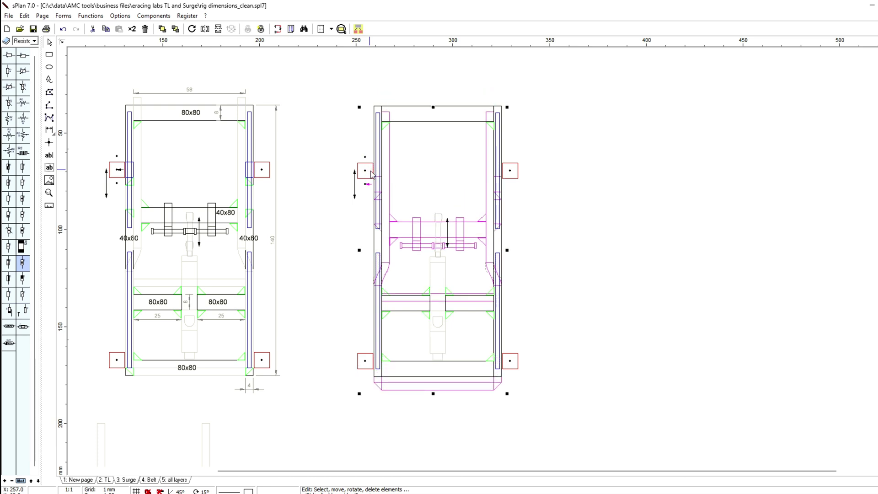
Shift the inner sliding frame up and return it so its arrow points at the middle travel dot
key("Up")
key("Up")
key("Up")
key("Up")
key("Up")
key("Up")
key("Up")
key("Up")
key("Up")
key("Up")
key("Up")
key("Up")
key("Up")
key("Up")
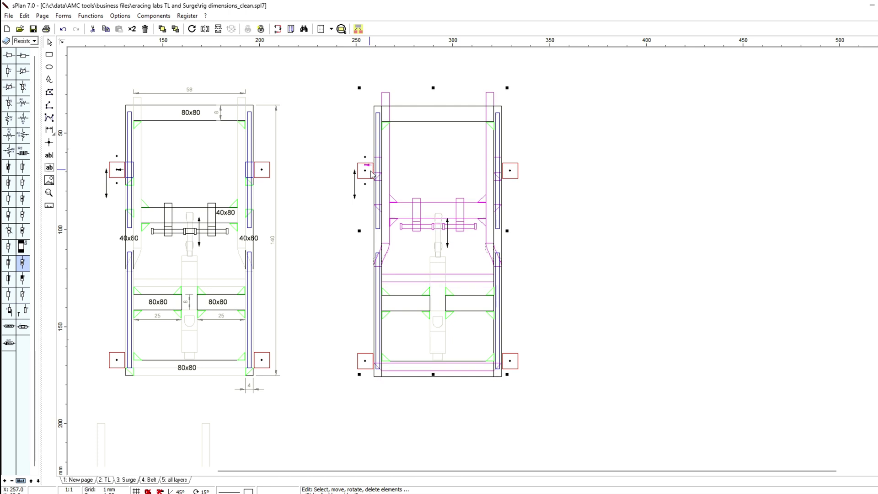
key("Down")
key("Down")
key("Down")
key("Down")
key("Down")
key("Down")
key("Down")
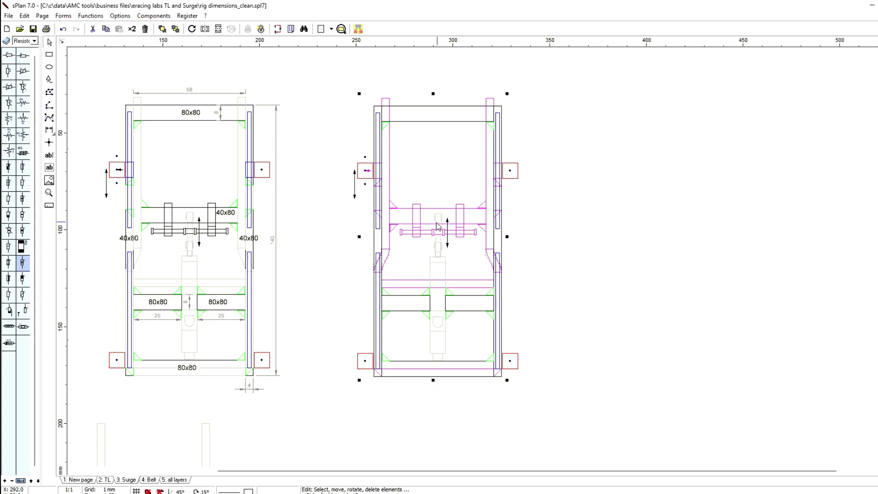
Shift the inner frame up until its crossbar mount meets the actuator's extended rod end and its arrow the upper travel dot
scroll(436, 225, "up", 2)
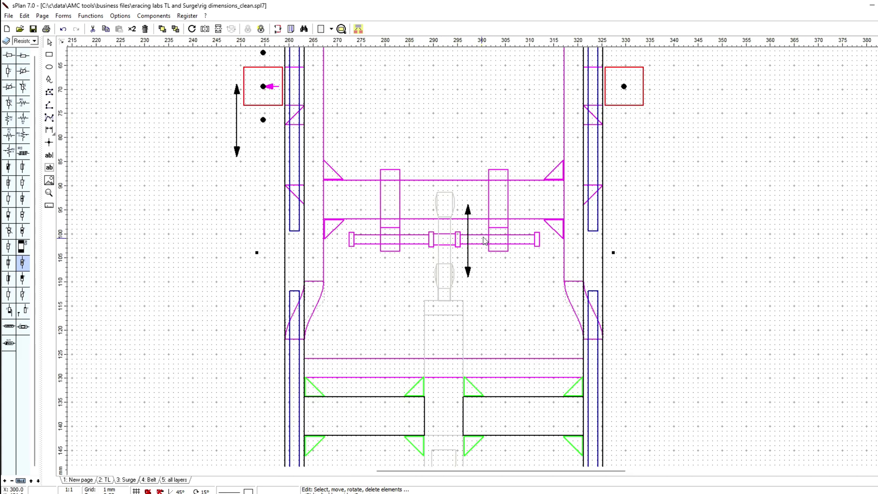
key("Up")
key("Up")
key("Up")
key("Up")
key("Up")
key("Up")
key("Up")
key("Up")
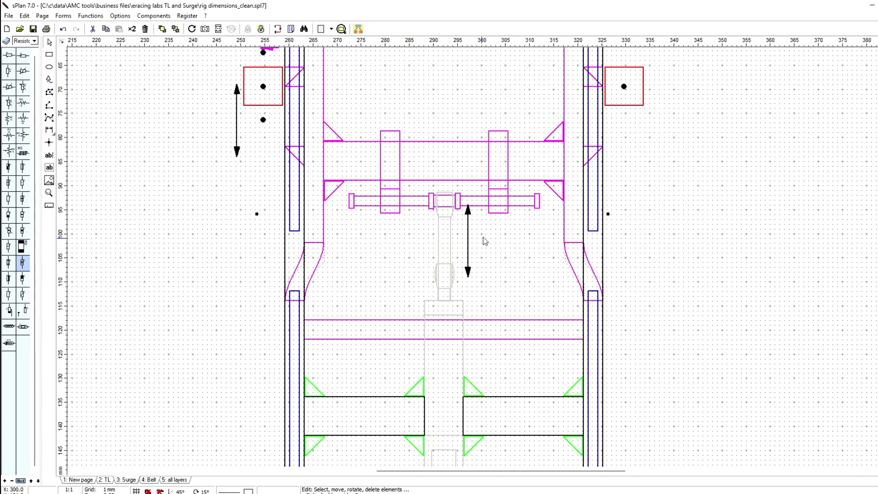
key("Down")
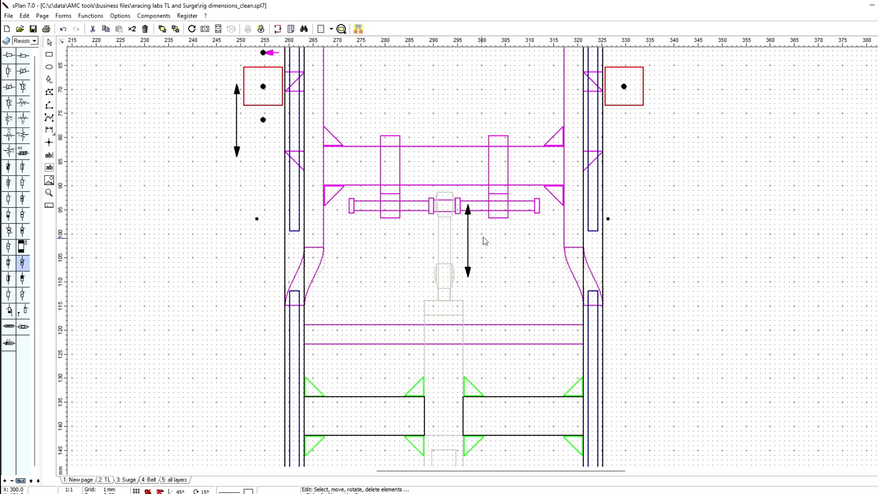
Try deleting the inner frame group, undo the deletion and the last shift, and deselect the group
key("Delete")
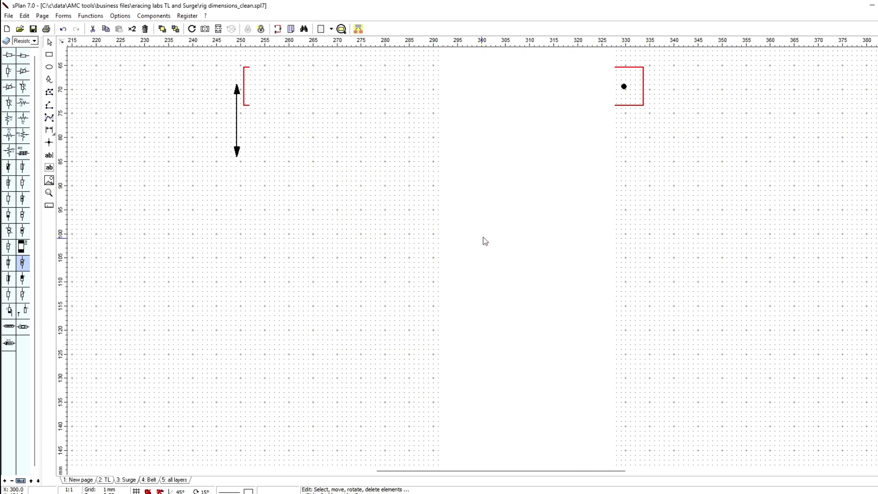
key("ctrl+z")
key("Delete")
key("ctrl+z")
key("ctrl+z")
scroll(485, 241, "down", 3)
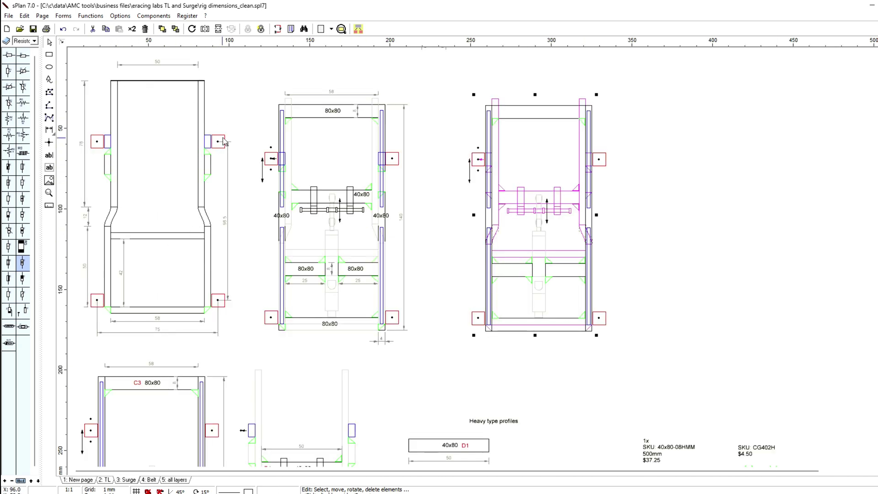
key("Escape")
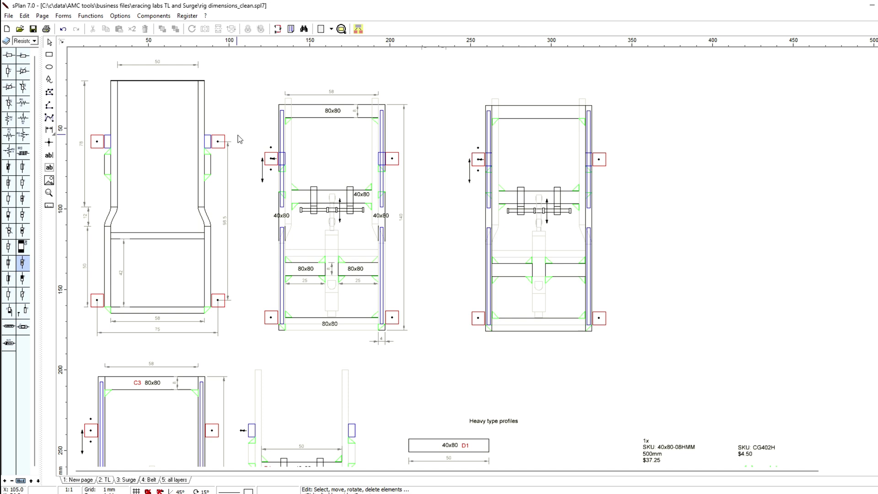
Select the D1 profile rectangle in the heavy type profiles list for inspection and deselect it
scroll(234, 257, "down", 4)
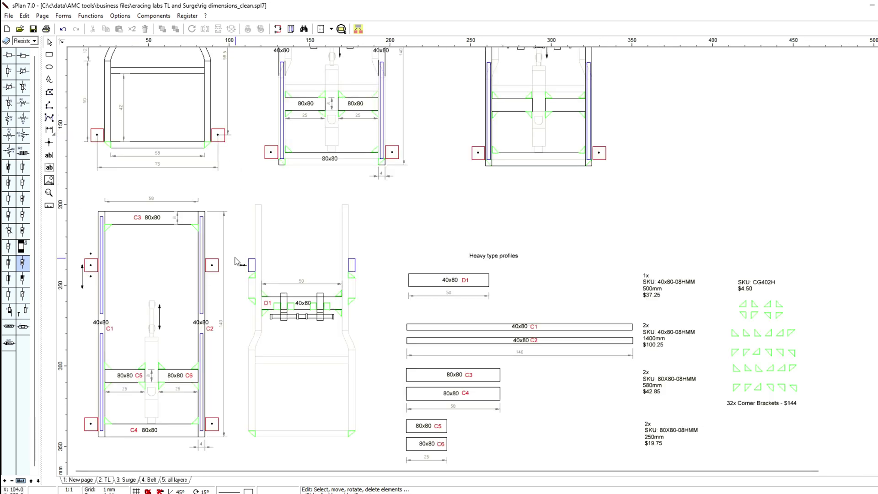
left_click(193, 211)
left_click(443, 279)
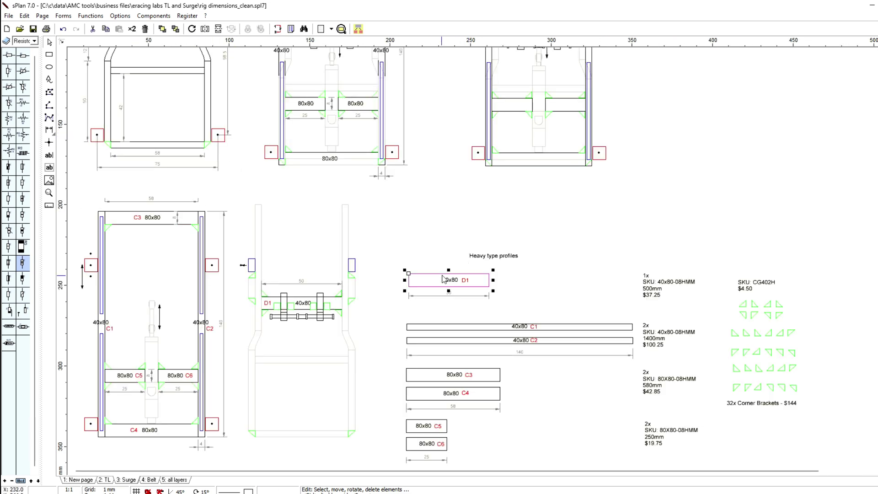
key("Escape")
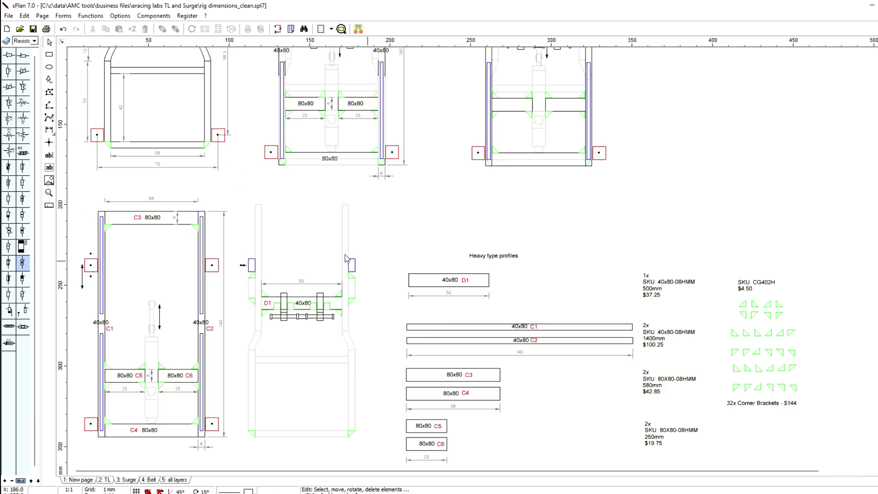
Draw a dimensioned rectangle 40 by 8 cm between the middle surge assembly and the D1 frame drawing
scroll(193, 198, "up", 2)
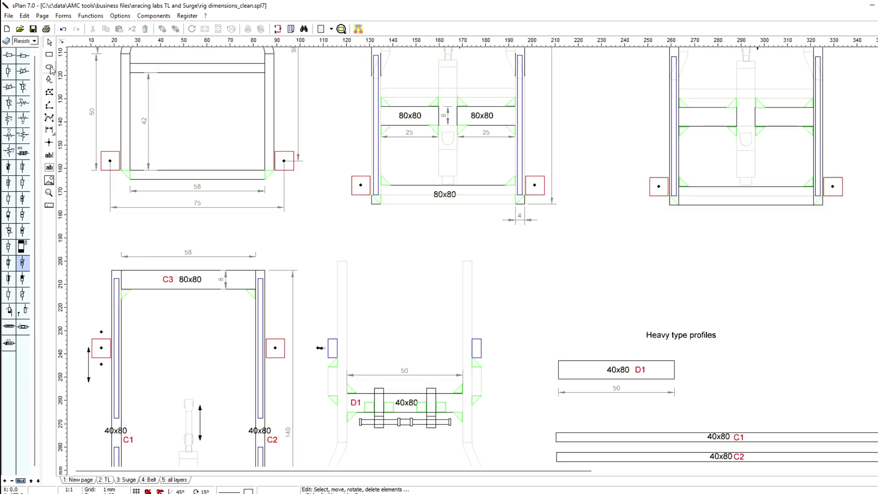
left_click(49, 54)
left_click_drag(311, 224, 426, 247)
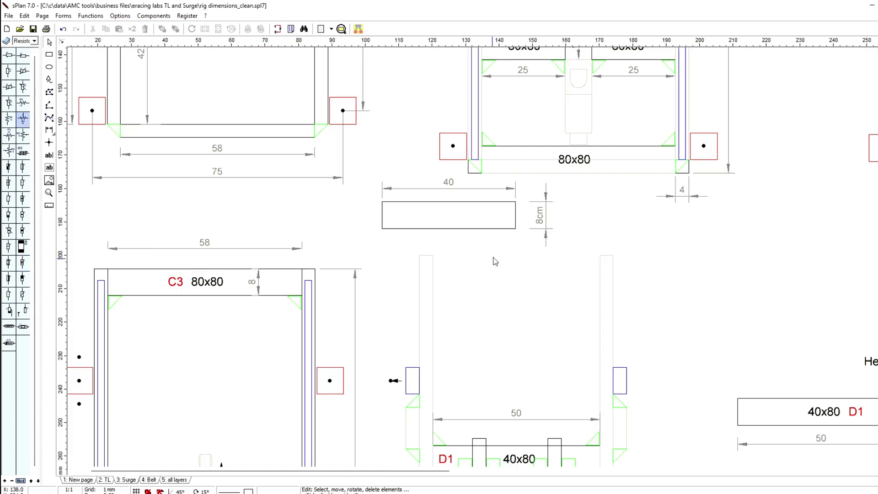
scroll(494, 259, "down", 2, "ctrl")
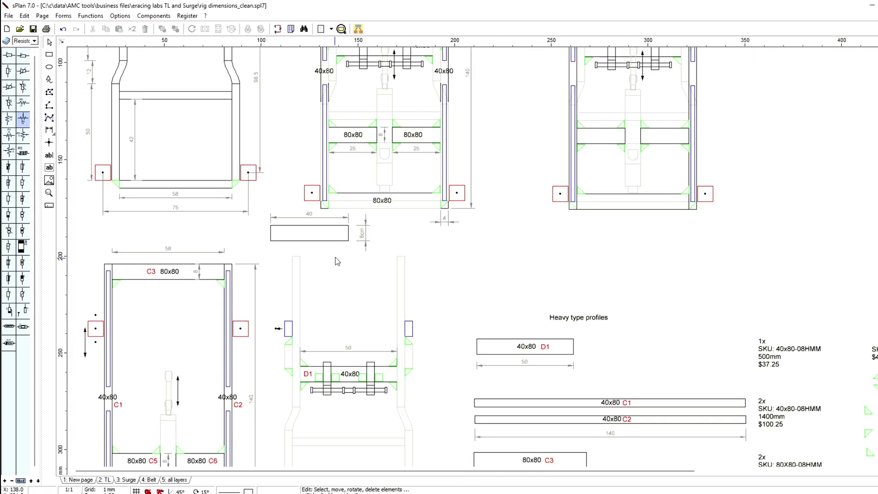
Open the print preview of the Surge page, fit the drawing to the page and enlarge the print scale to 96 %
left_click(8, 15)
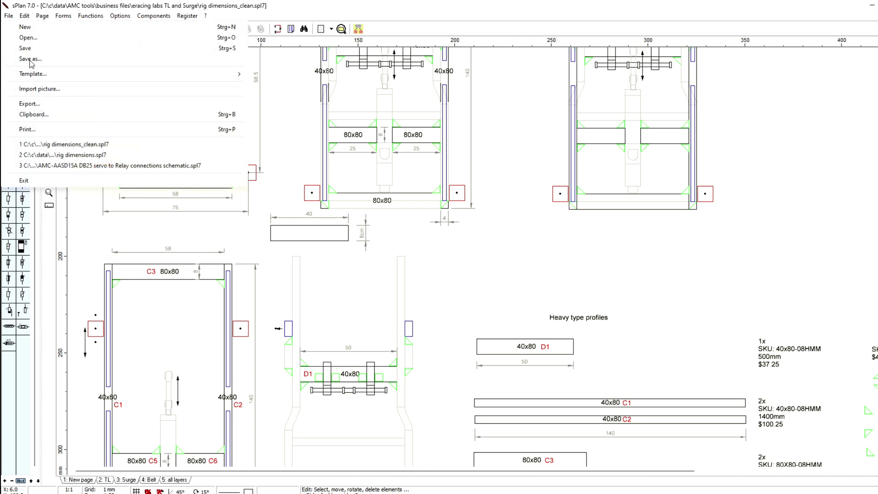
left_click(29, 130)
left_click(31, 215)
left_click(25, 44)
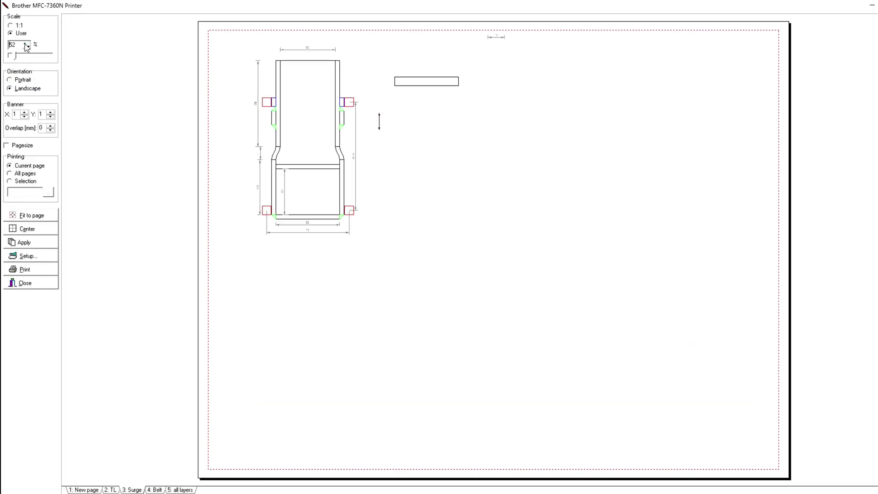
left_click(25, 43)
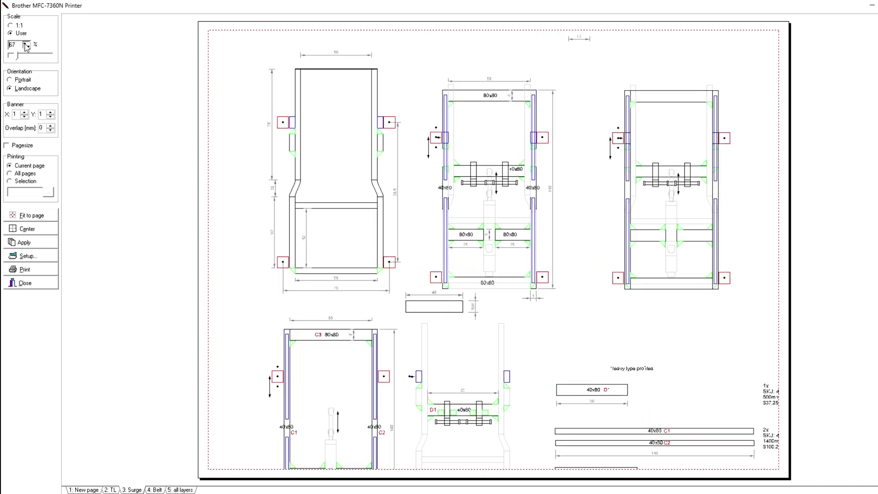
left_click(25, 43)
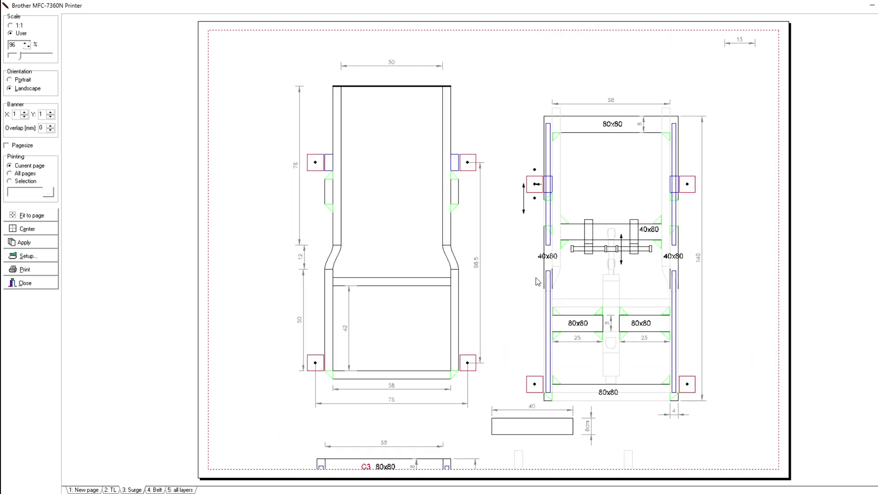
Reposition the drawing on the print sheet to bring in the C1–C6 frame and heavy type profiles, and close the preview
mouse_move(535, 277)
left_mouse_down()
mouse_move(434, 248)
mouse_move(333, 191)
left_mouse_up()
mouse_move(708, 312)
left_mouse_down()
mouse_move(445, 382)
mouse_move(433, 408)
mouse_move(426, 369)
mouse_move(458, 238)
left_mouse_up()
mouse_move(401, 265)
left_mouse_down()
mouse_move(605, 250)
mouse_move(537, 248)
left_mouse_up()
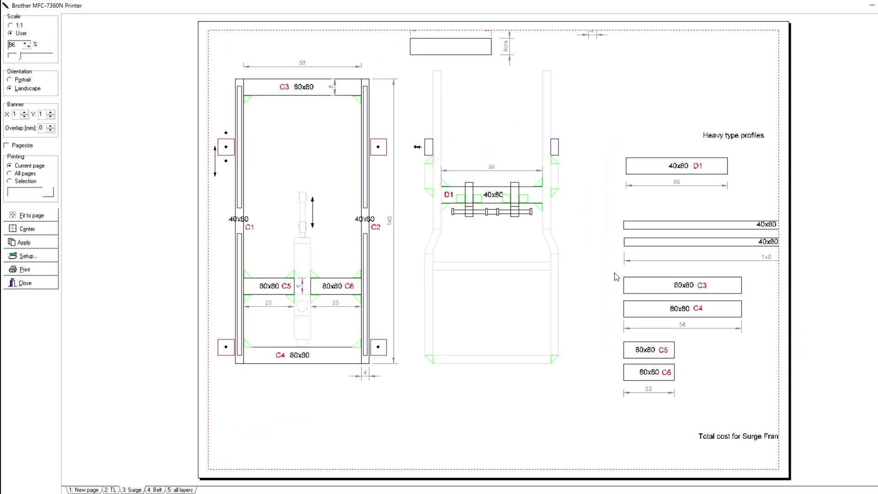
mouse_move(616, 277)
left_mouse_down()
mouse_move(388, 296)
mouse_move(506, 294)
left_mouse_up()
left_click(111, 490)
left_click(26, 283)
Return to the Surge page and examine the added rectangle, the C1–C6 frame and the heavy type profiles with their total cost
left_click(126, 479)
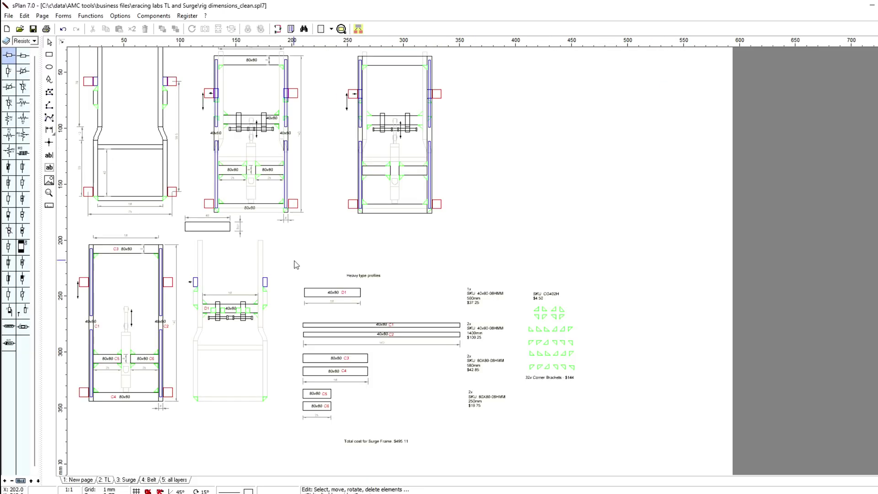
scroll(149, 188, "up", 2)
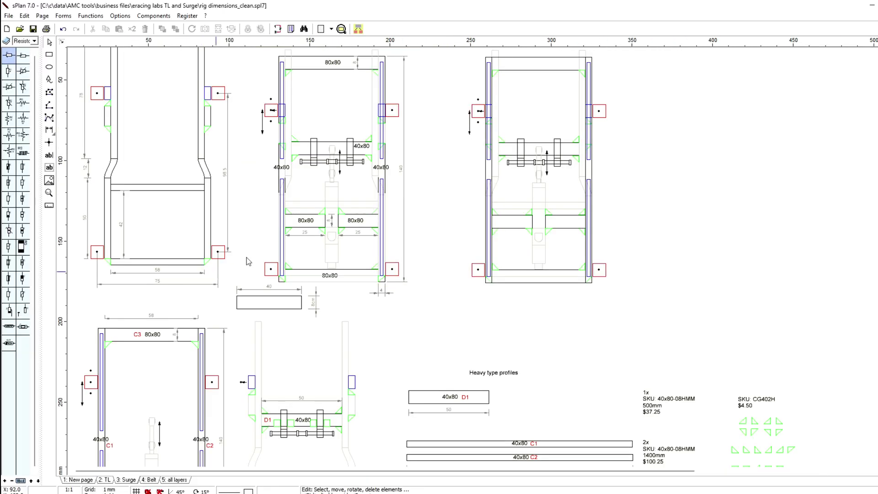
scroll(213, 273, "up", 1, "ctrl")
scroll(467, 257, "up", 4)
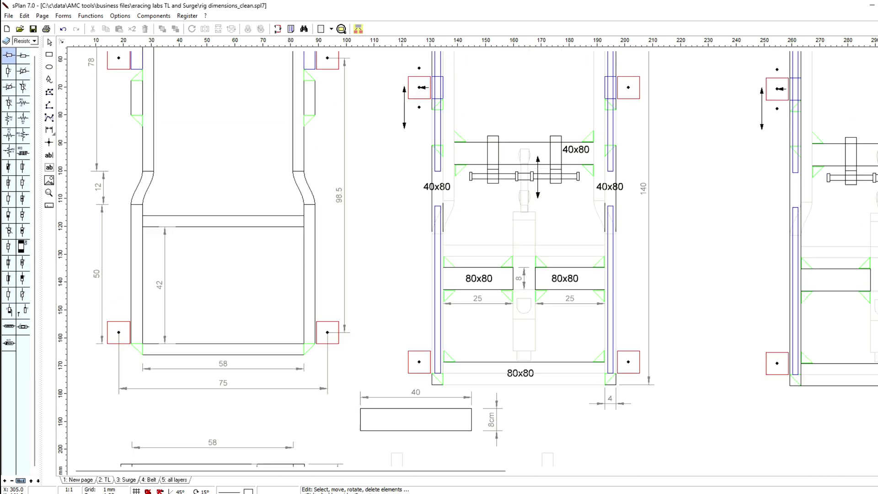
scroll(155, 453, "down", 2, "ctrl")
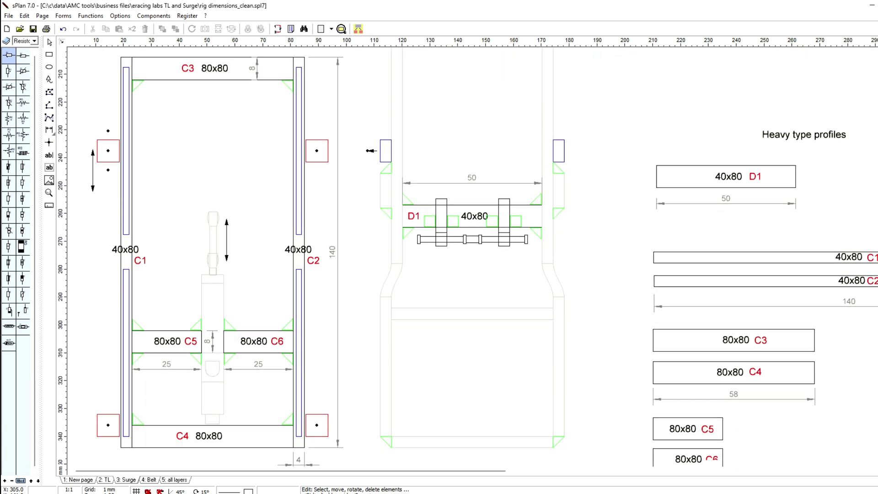
scroll(156, 452, "down", 2)
scroll(156, 458, "up", 1)
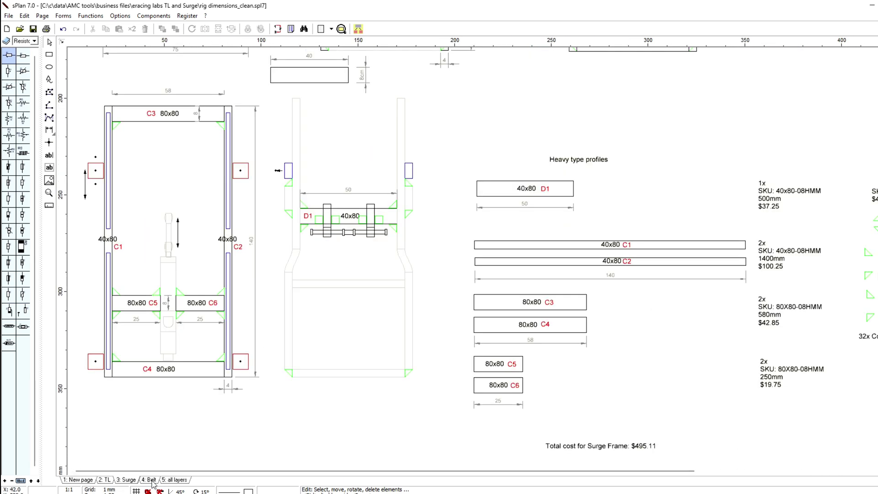
Examine the Belt page's frame assemblies, light/heavy type profiles and extras, and return to the TL page
left_click(149, 480)
scroll(161, 203, "up", 2, "ctrl")
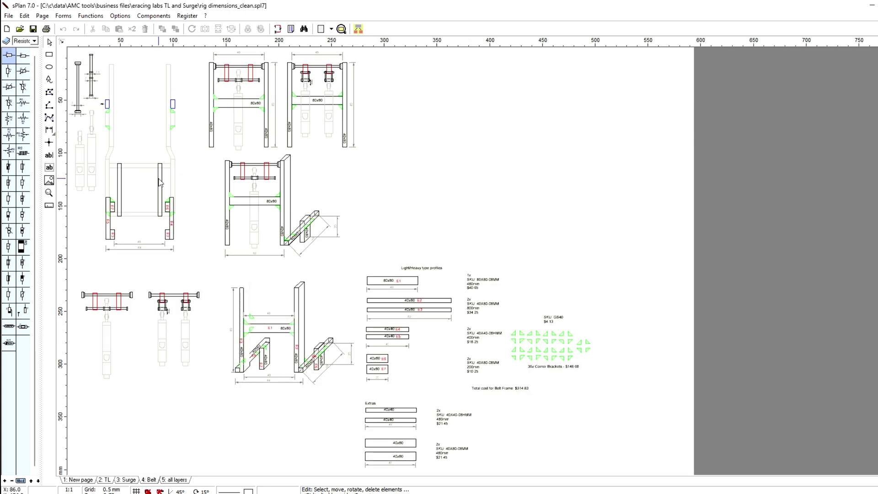
scroll(396, 261, "down", 3)
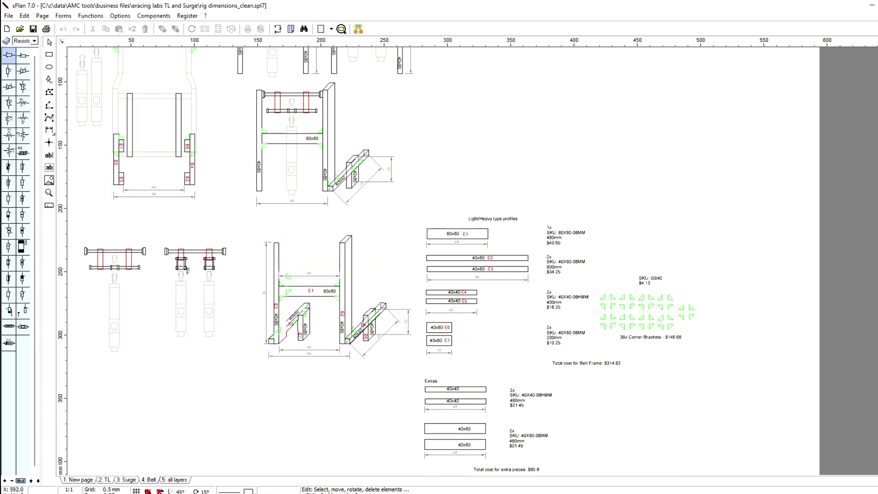
scroll(396, 261, "up", 1, "ctrl")
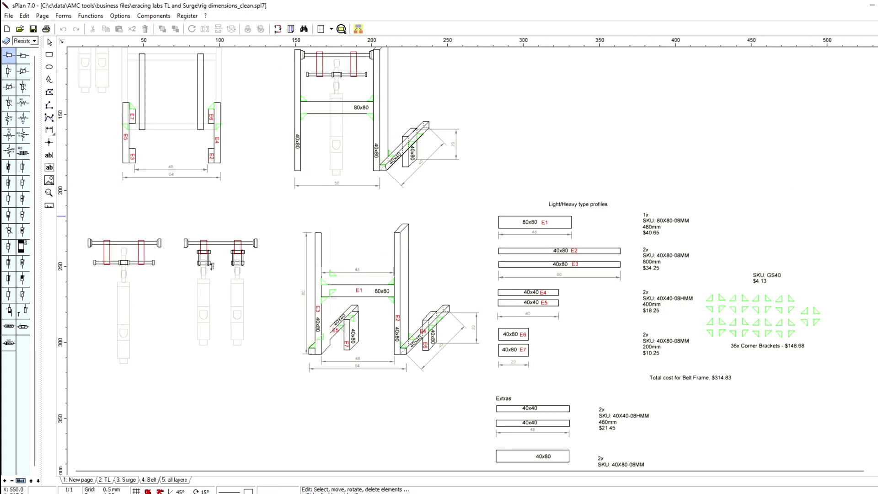
scroll(467, 261, "up", 3)
scroll(476, 180, "up", 2)
middle_click_drag(477, 180, 494, 268)
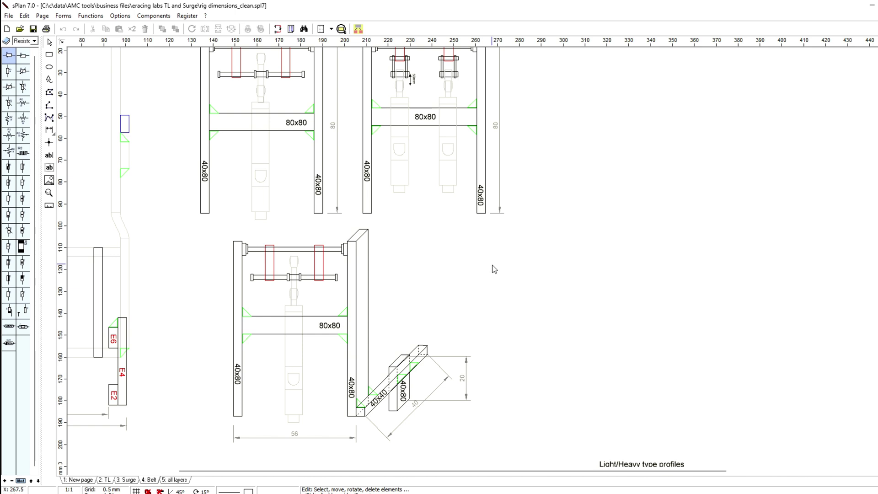
scroll(494, 269, "down", 4)
left_click(109, 480)
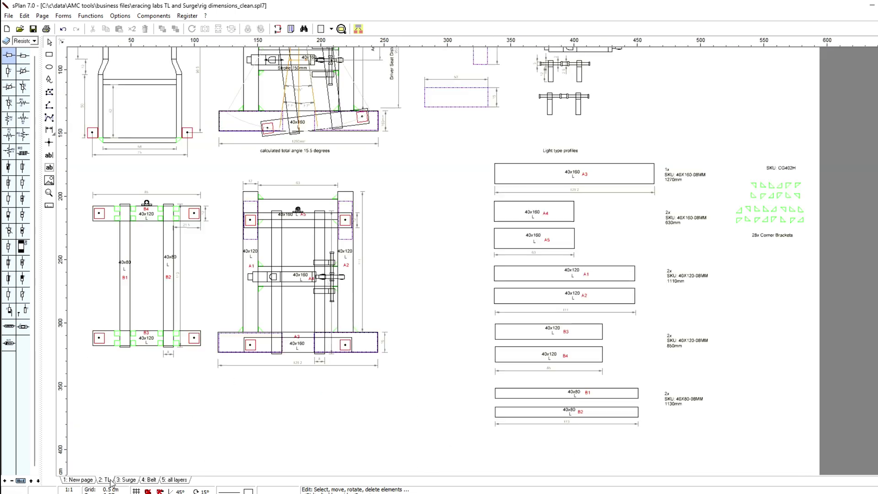